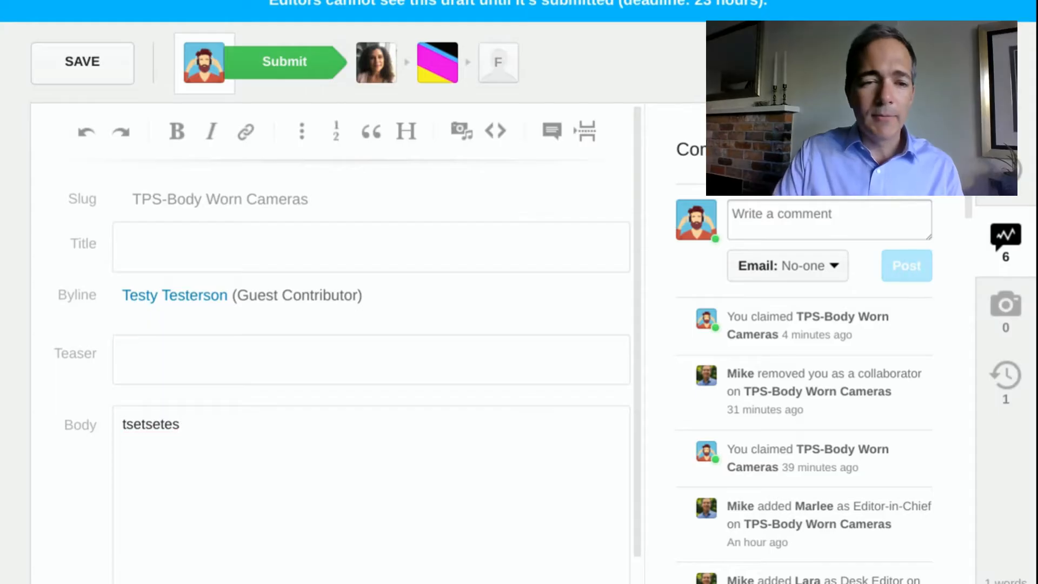
- Clear the test text from the story's body field
key(BackSpace)
key(BackSpace)
key(BackSpace)
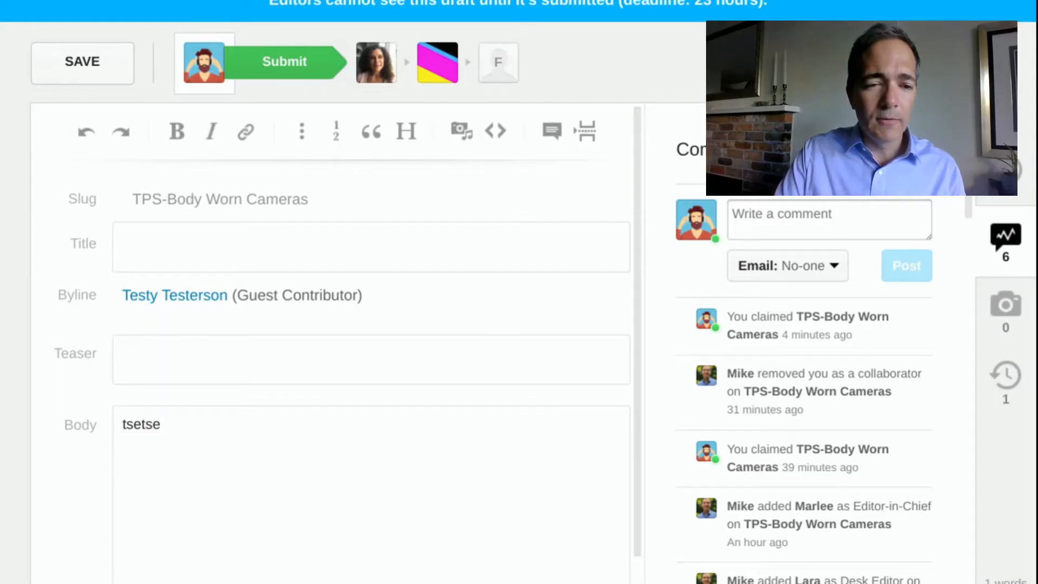
key(BackSpace)
key(BackSpace)
key(BackSpace)
key(BackSpace)
key(BackSpace)
key(BackSpace)
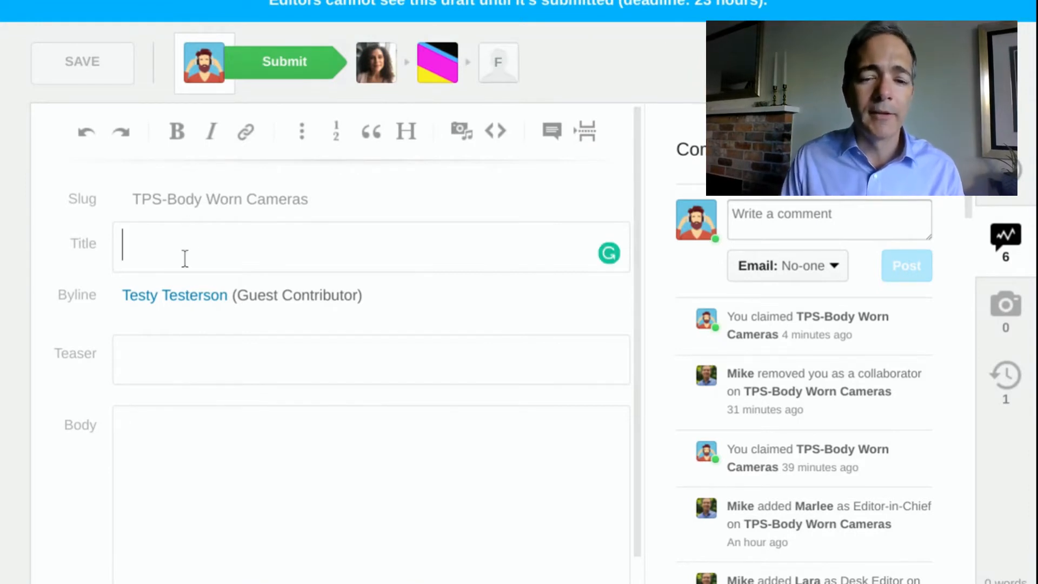
- Enter "Body worn cameras coming next week" as the story title
text(ody)
key(BackSpace)
key(BackSpace)
key(BackSpace)
key(BackSpace)
text(Body wo)
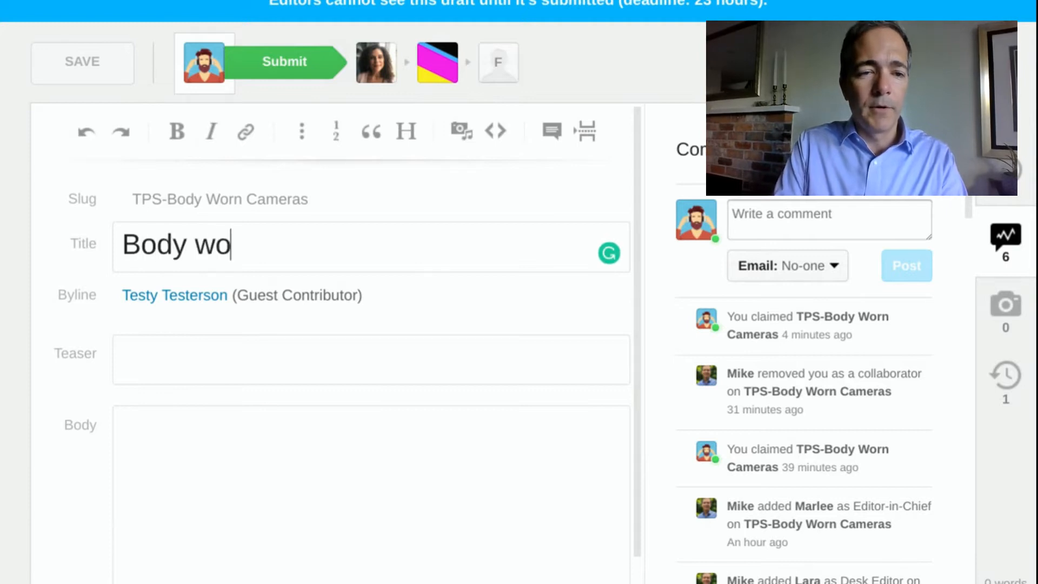
text(rn cameras c)
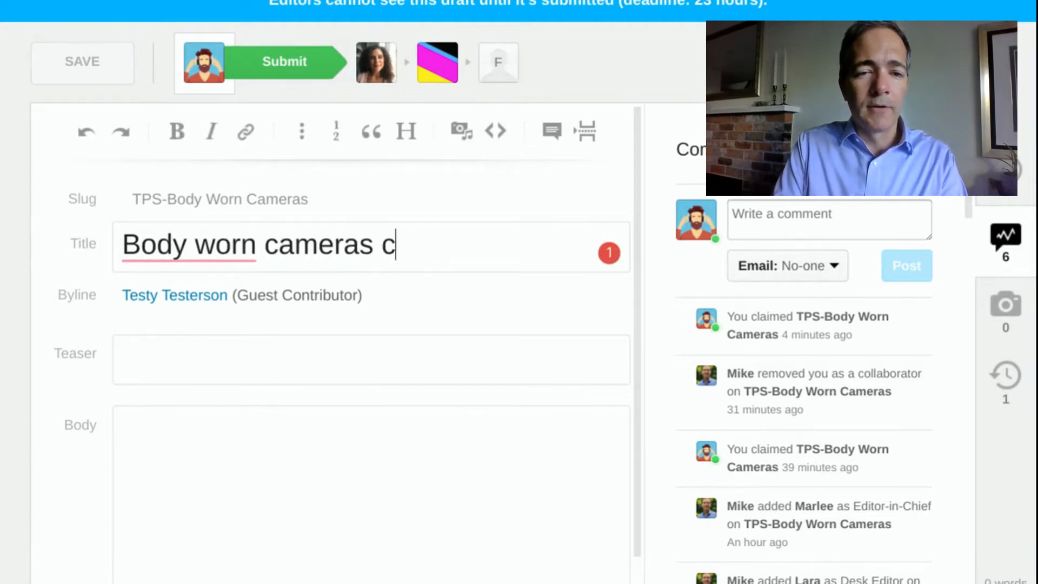
text(oming next week)
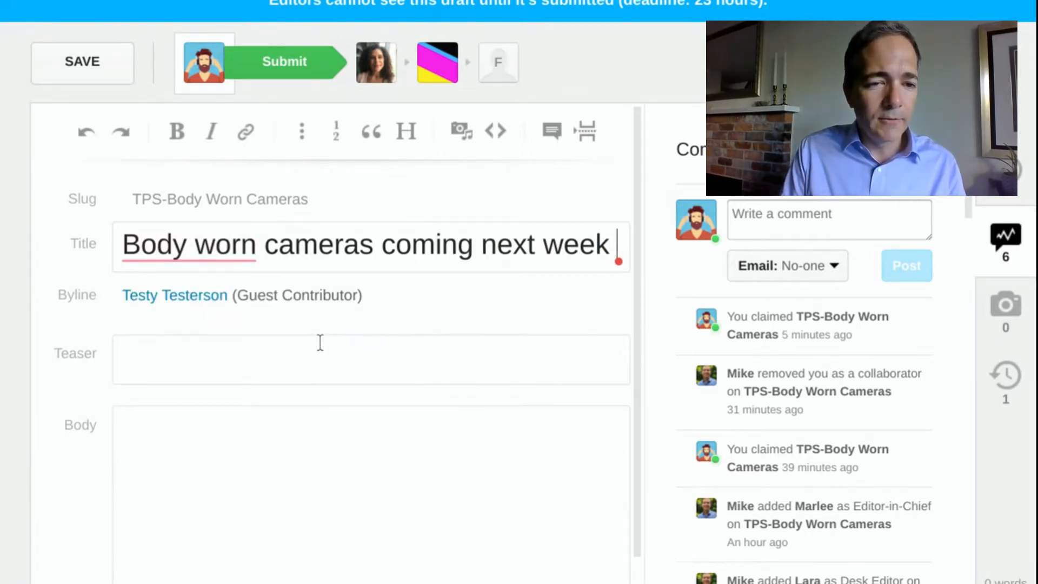
- Enter the teaser "Big changes coming to policing in Toronto - starting in Humber's neighbourhood."
click(318, 342)
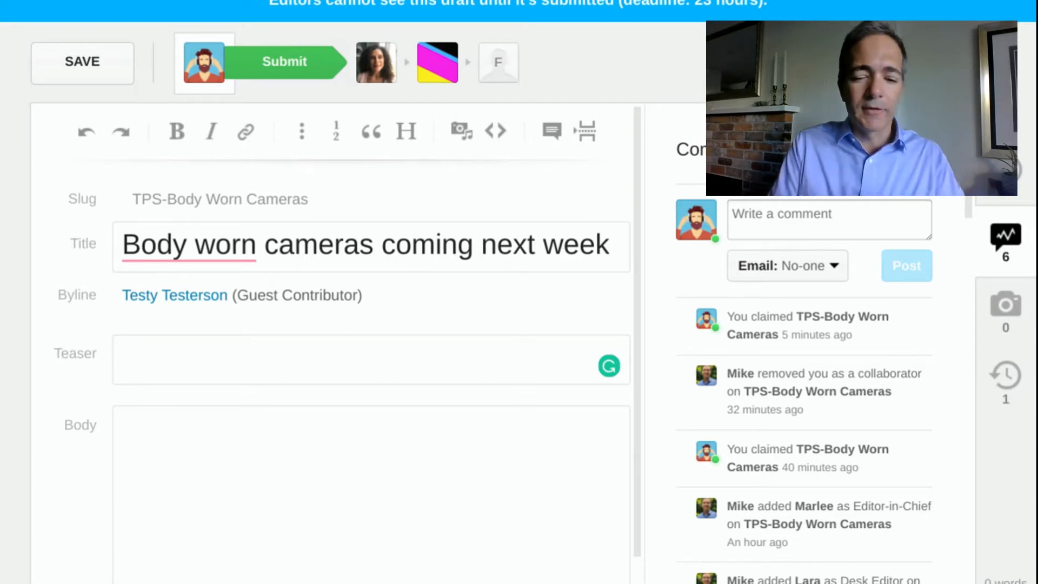
text(Big ch)
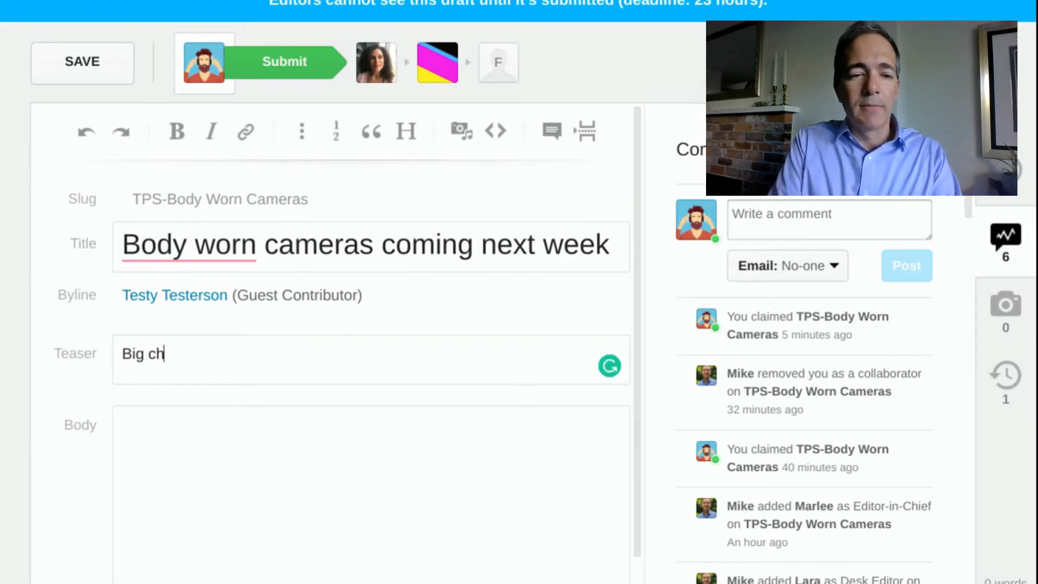
text(anges coming to )
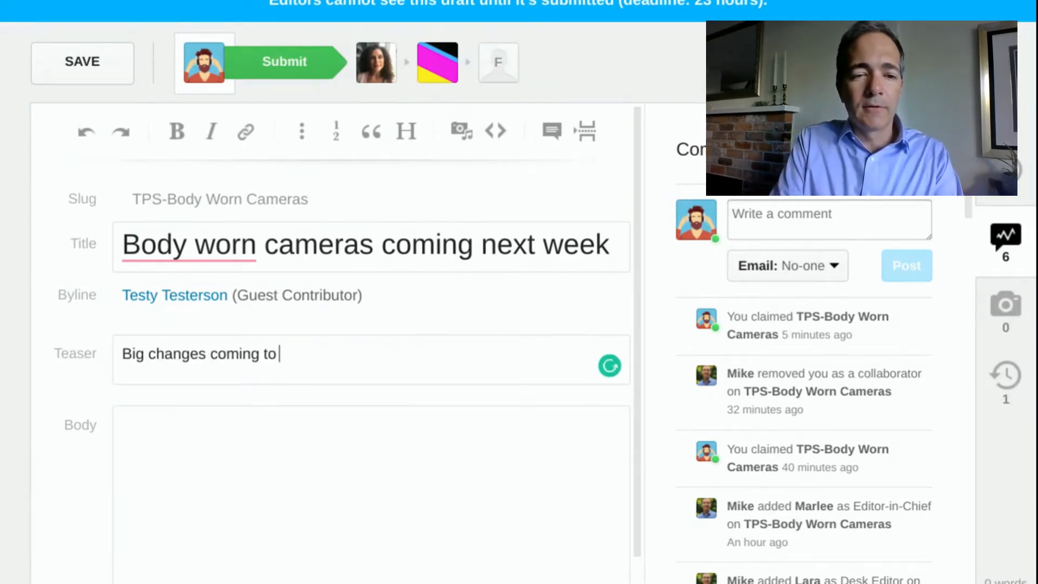
text(policing in T)
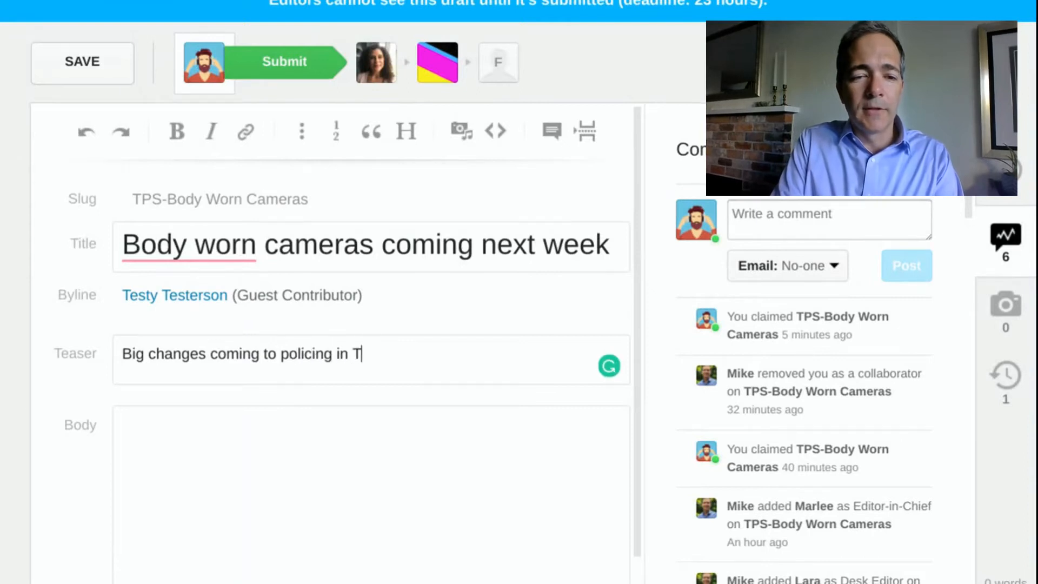
text(oronto - st)
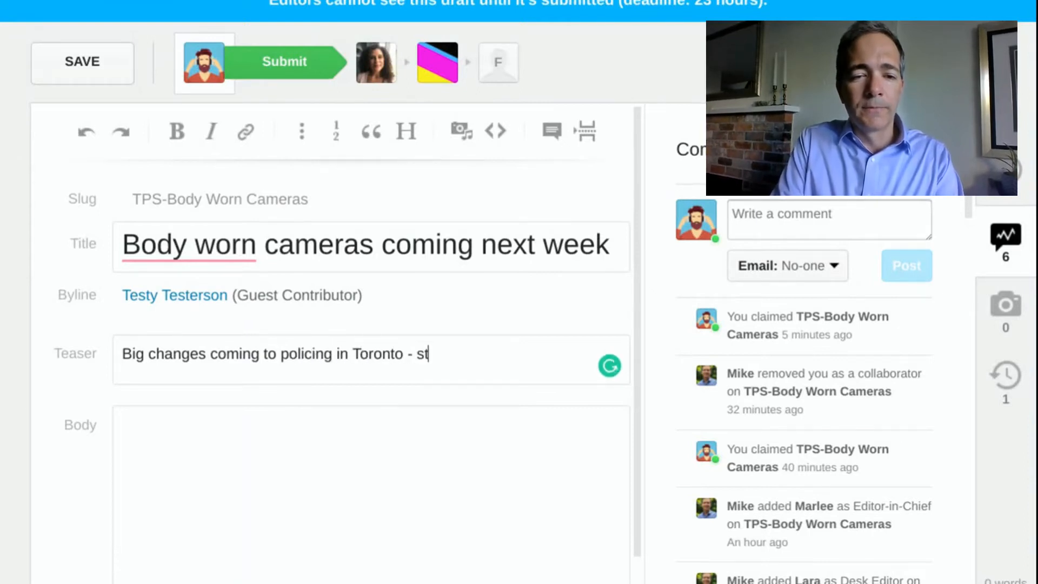
text(arting in Humbe)
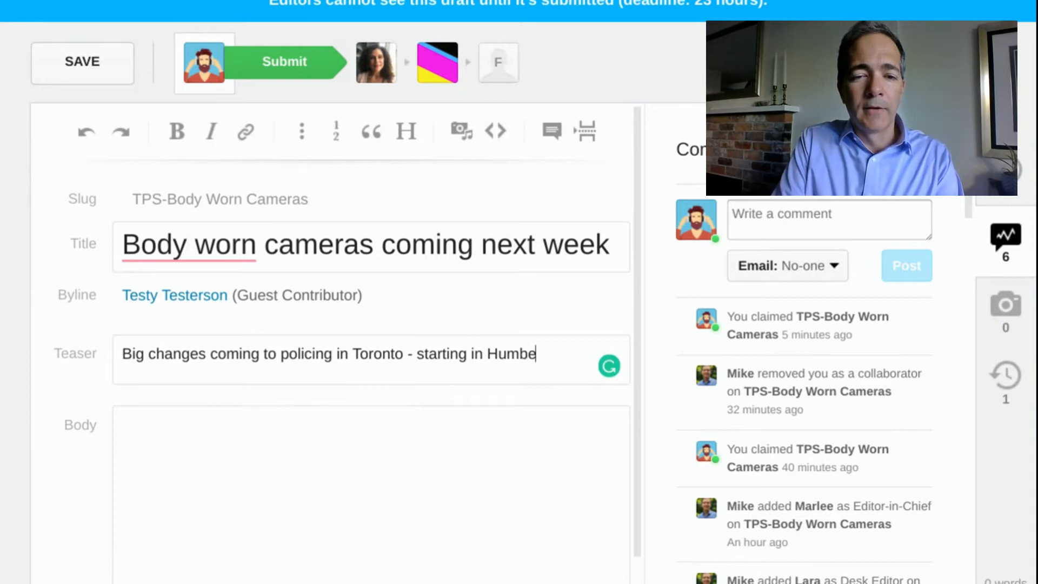
text(r's neighbourhood.)
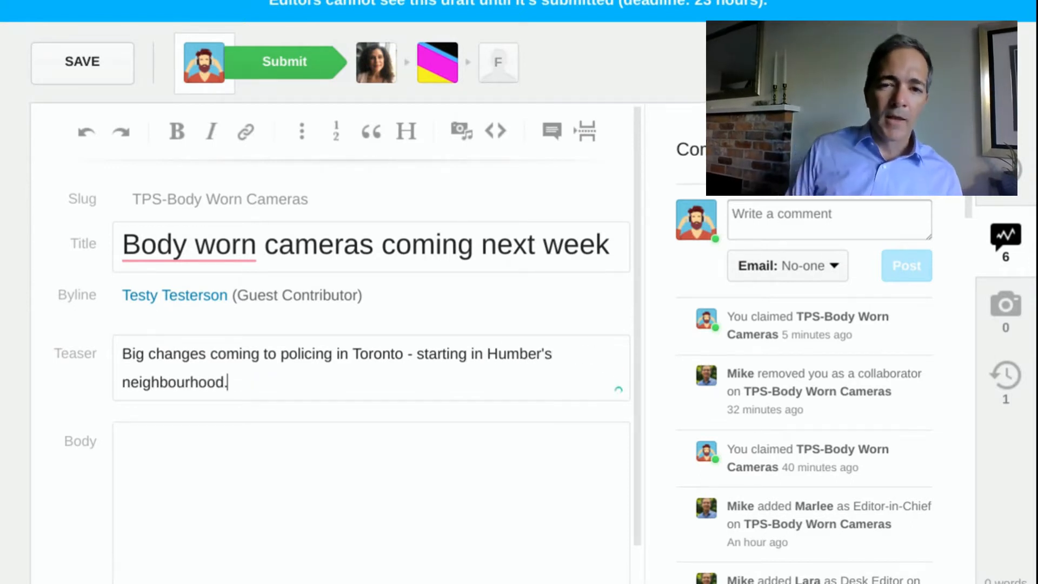
- Paste the copied Lorem ipsum article text into the empty body field
scroll(292, 439, down, 2)
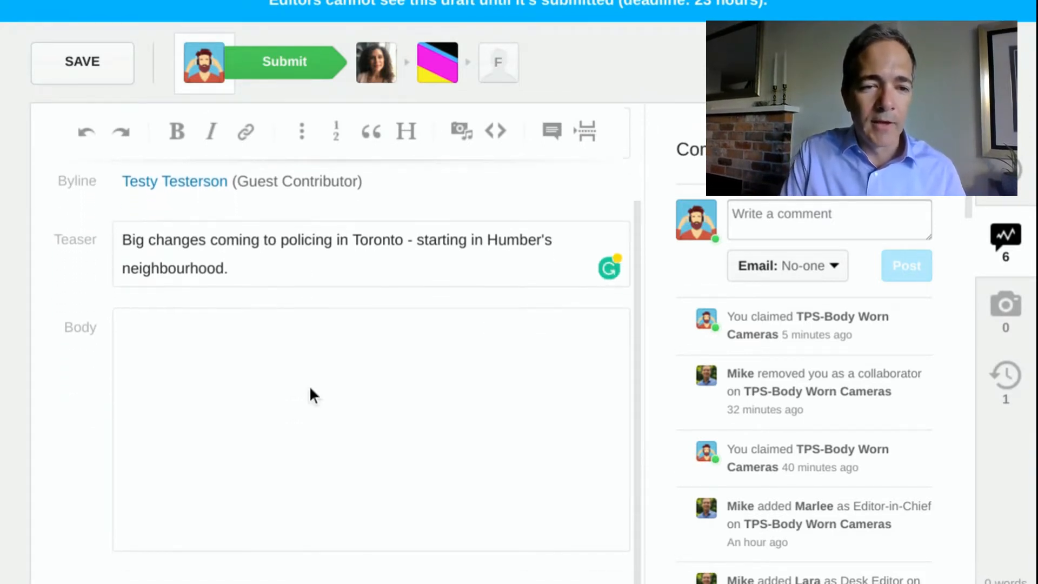
click(313, 395)
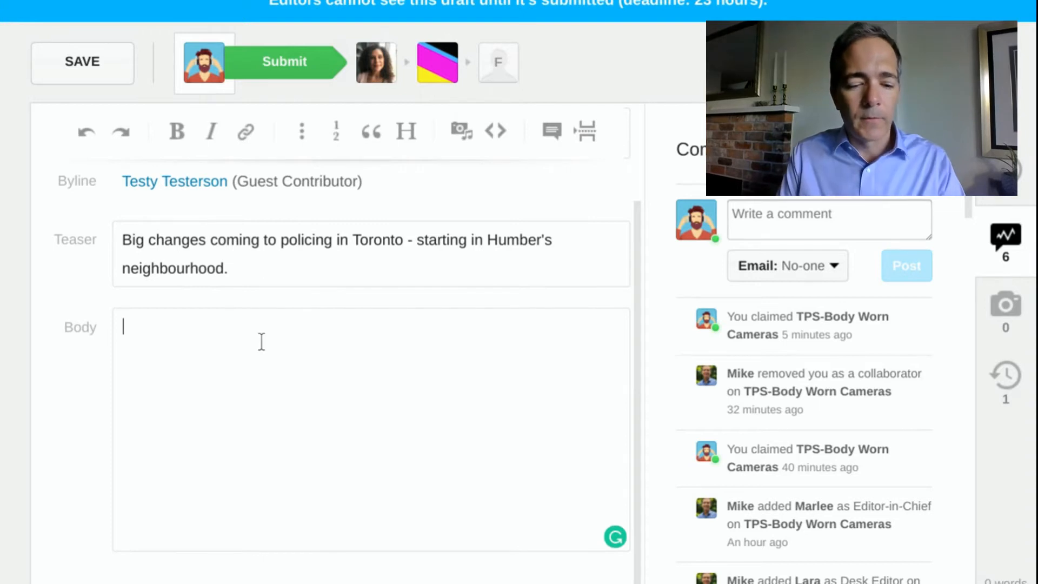
key(ctrl+v)
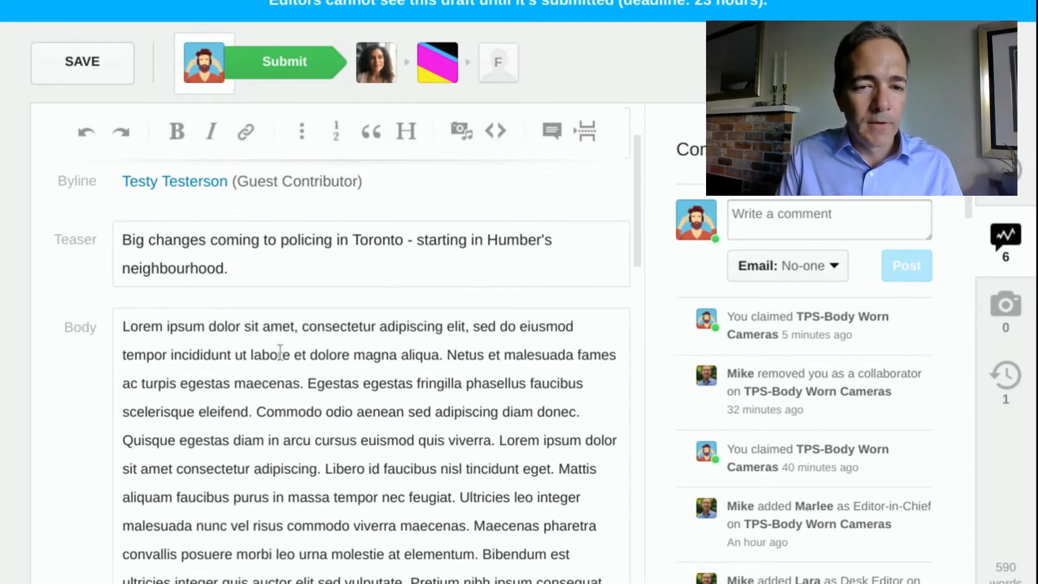
- Insert a block quote reading "this is a quote" after "fringilla phasellus faucibus" in the first body paragraph
scroll(280, 351, up, 2)
scroll(287, 366, up, 2)
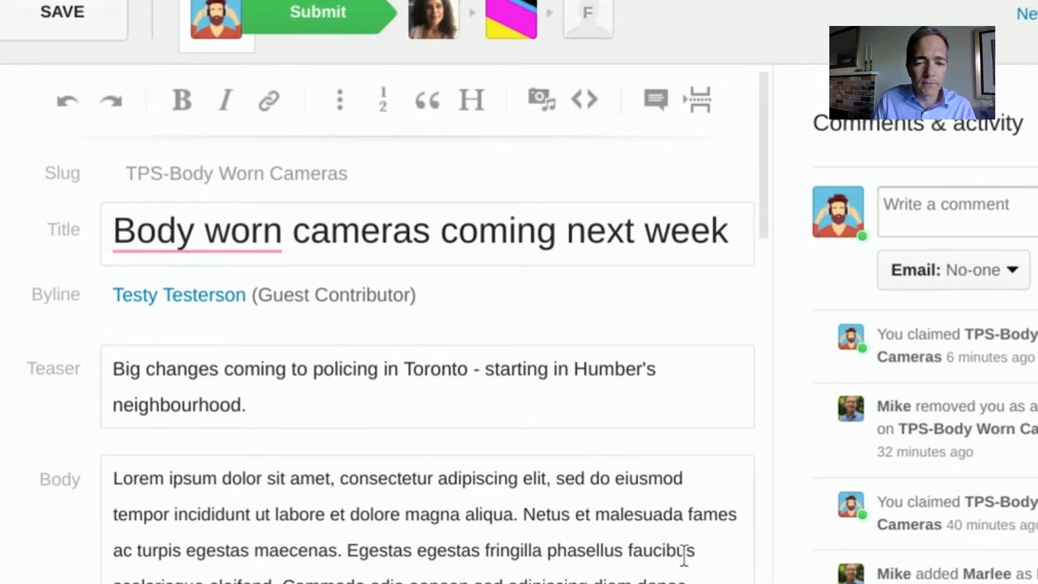
click(741, 546)
key(Return)
key(Return)
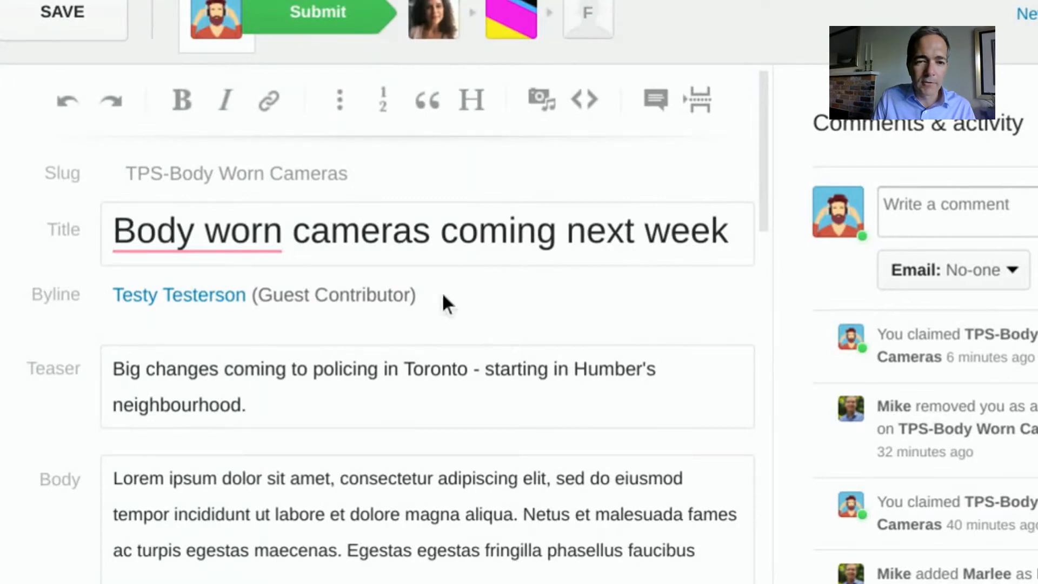
click(427, 113)
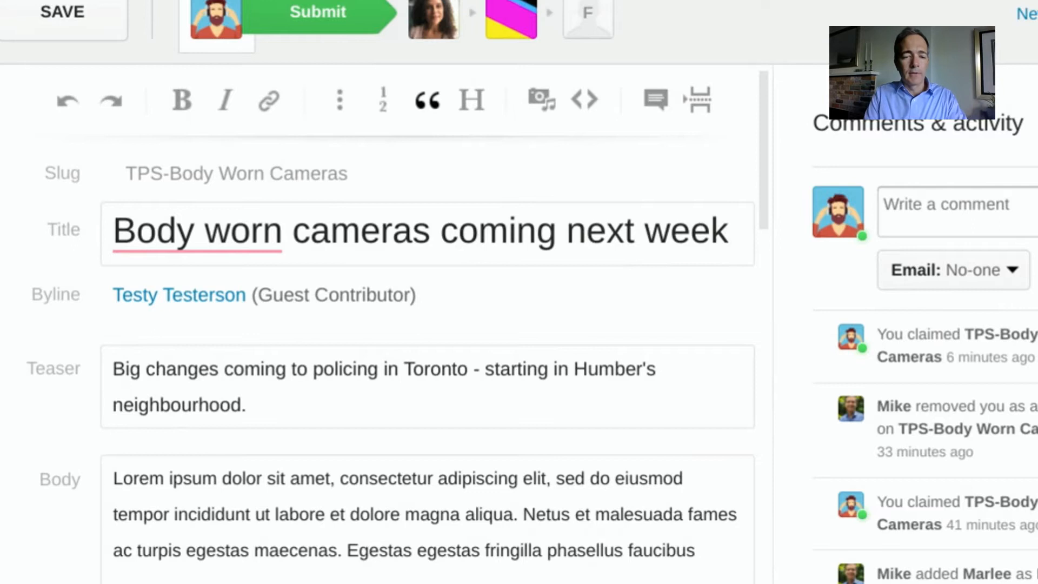
scroll(397, 335, down, 7)
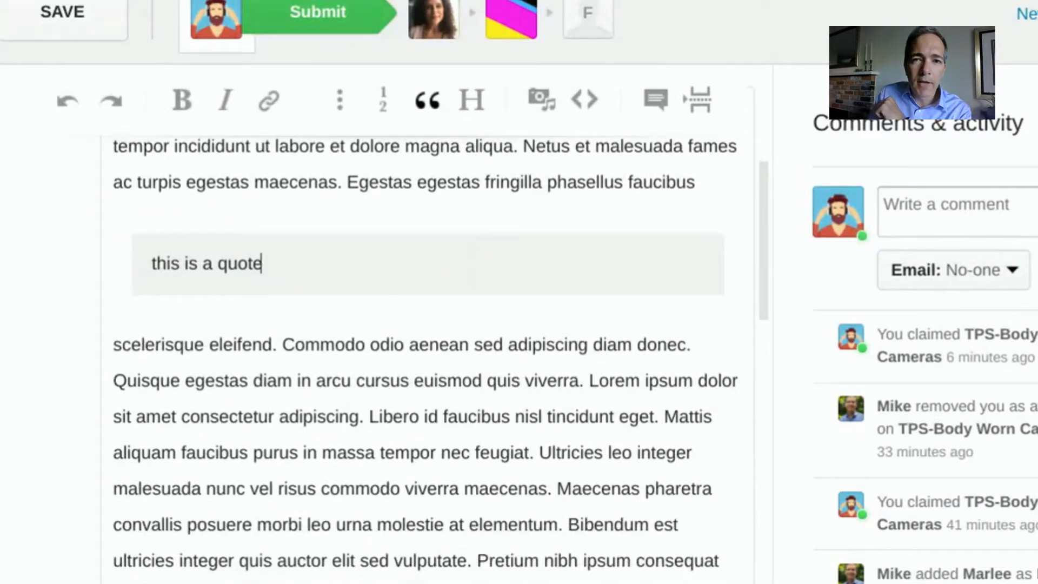
scroll(427, 324, down, 1)
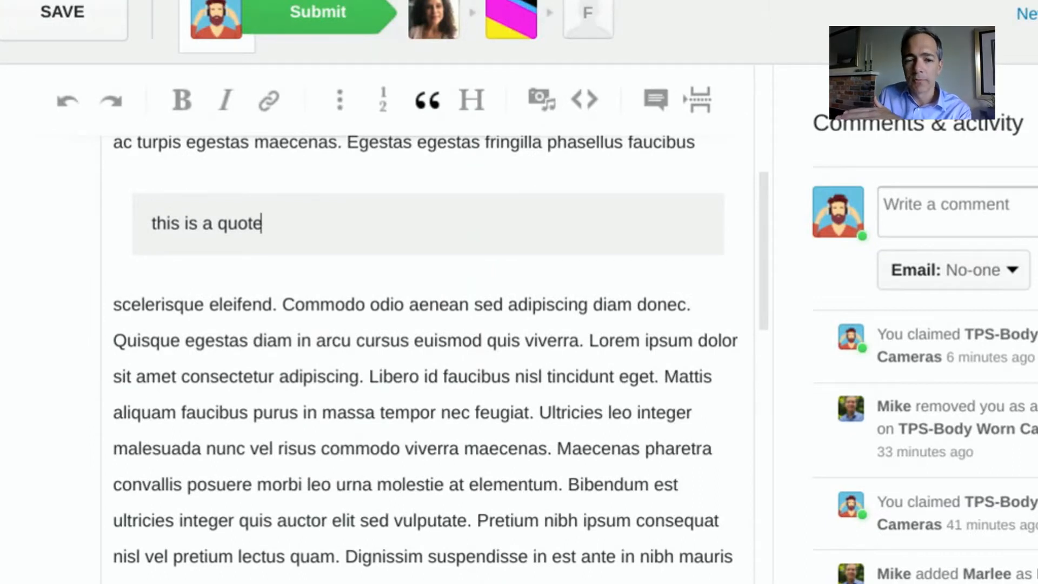
- Split "Lorem ipsum dolor sit amet," onto its own line at the start of the body and format it as a heading
scroll(427, 352, up, 8)
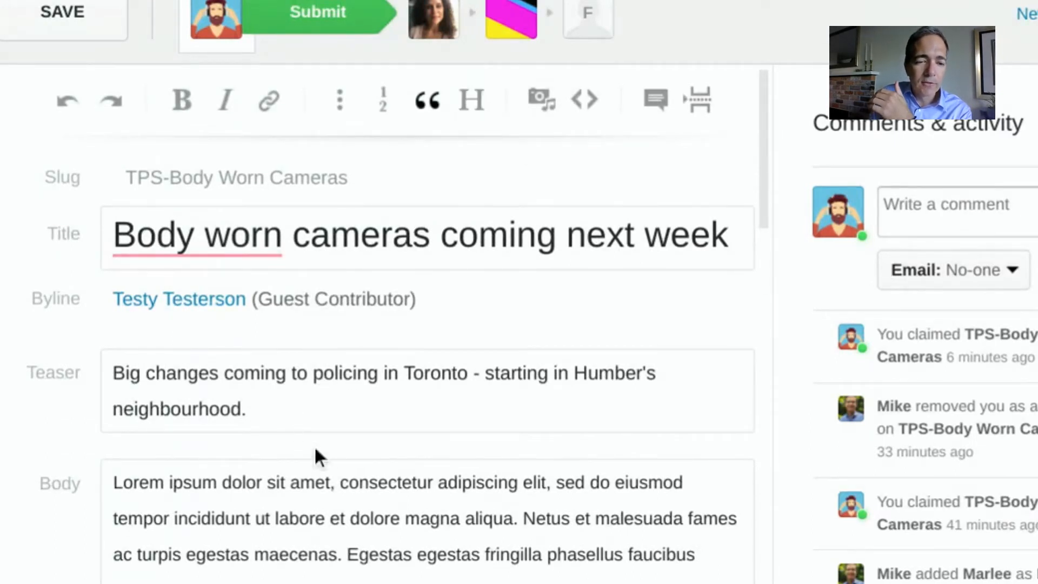
click(341, 478)
key(Return)
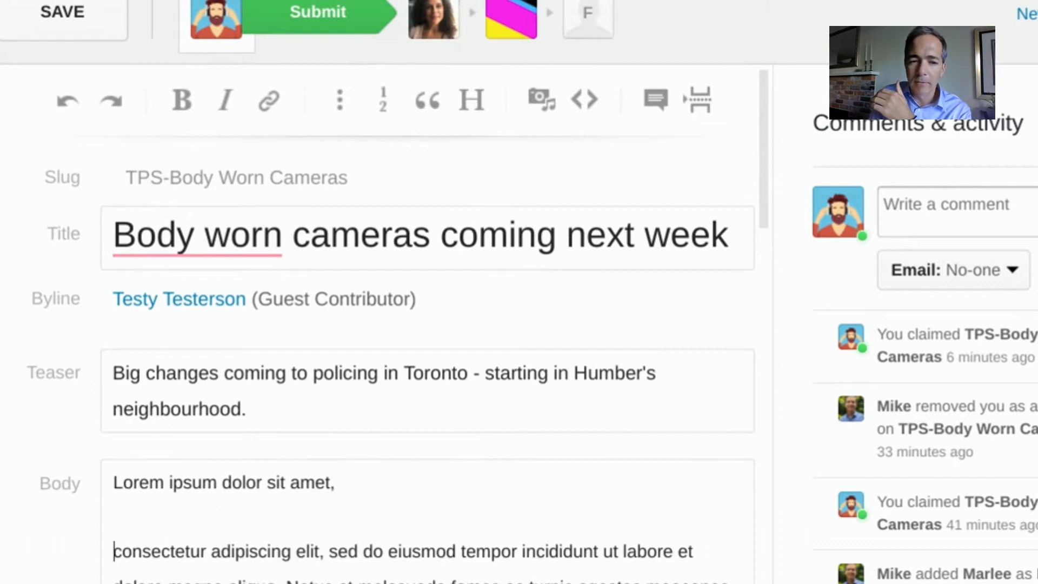
drag(351, 484, 113, 481)
click(113, 481)
shift+click(339, 479)
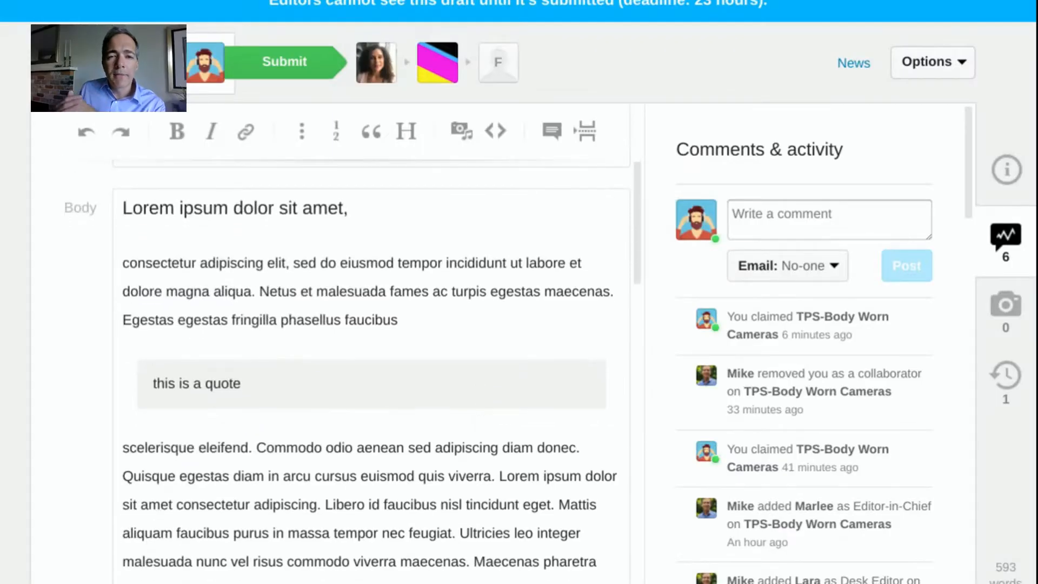
- Add an empty paragraph after "mauris cursus." in the body and upload camera deployment map.png as story media
scroll(371, 346, up, 1)
scroll(371, 345, down, 5)
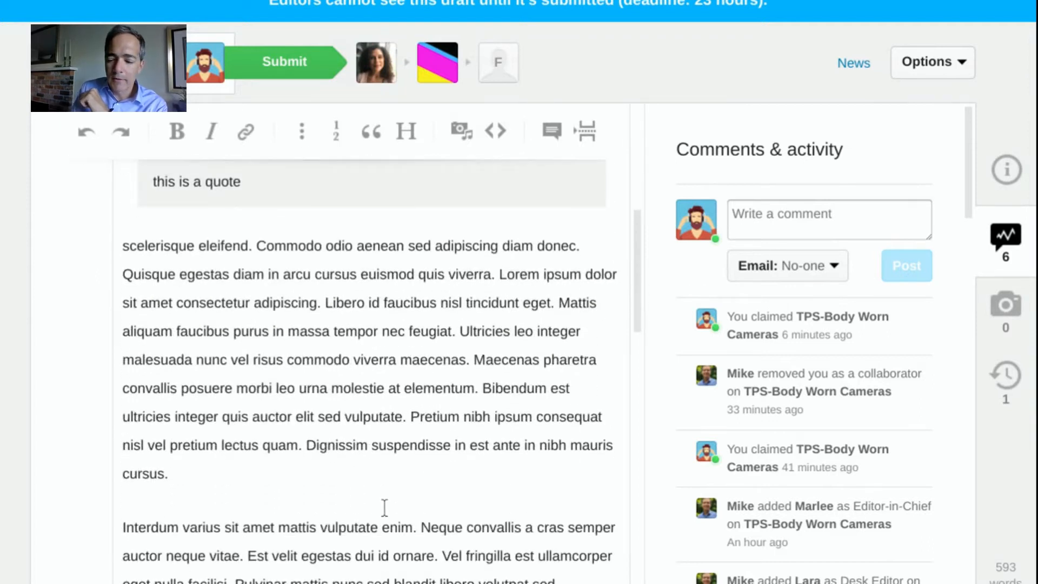
key(Return)
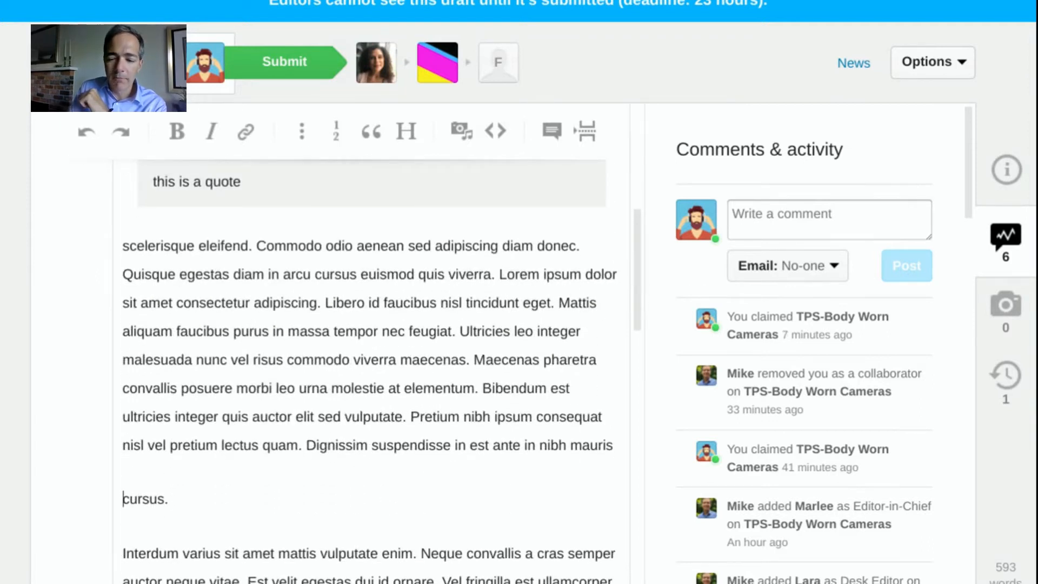
key(BackSpace)
click(379, 474)
key(Return)
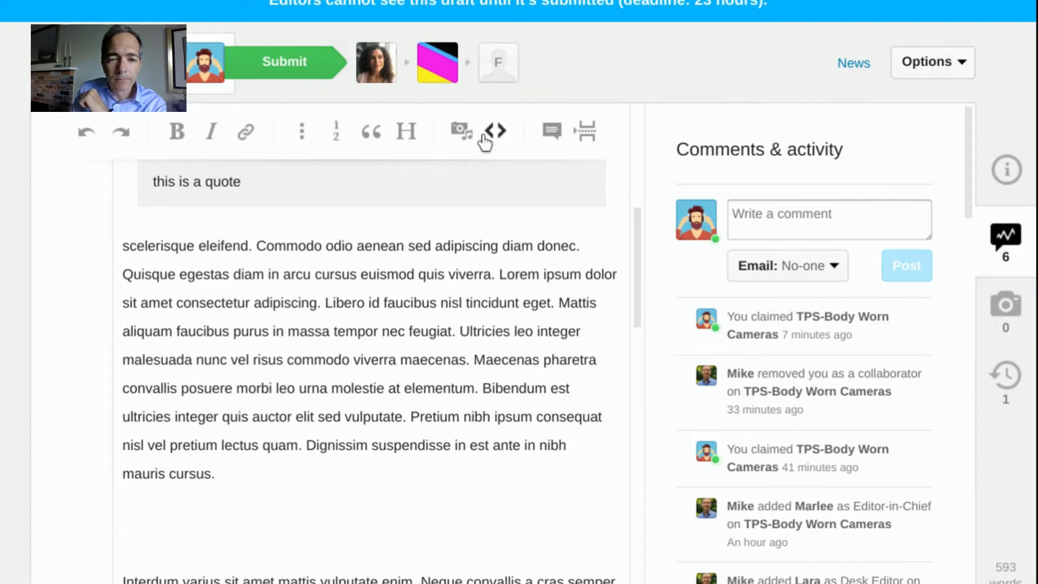
click(460, 135)
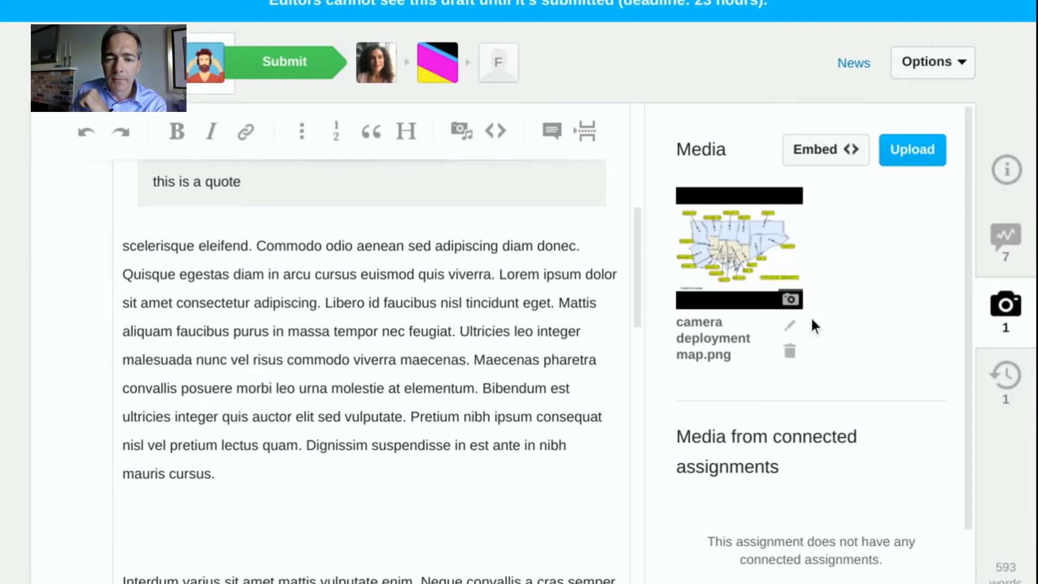
- Open the details of camera deployment map.png and set the image credit to Toronto Police
mouse_move(770, 259)
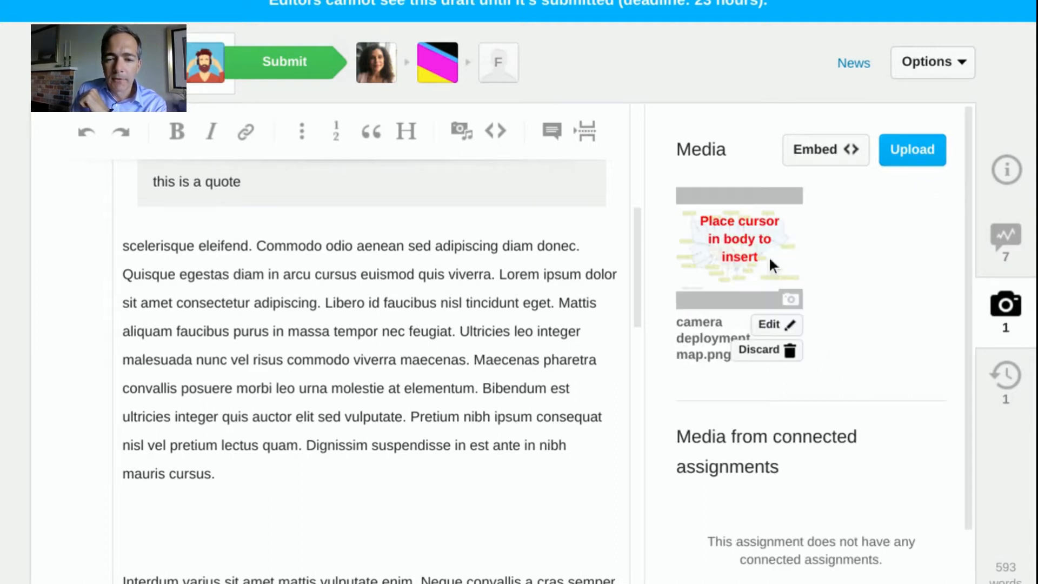
click(770, 325)
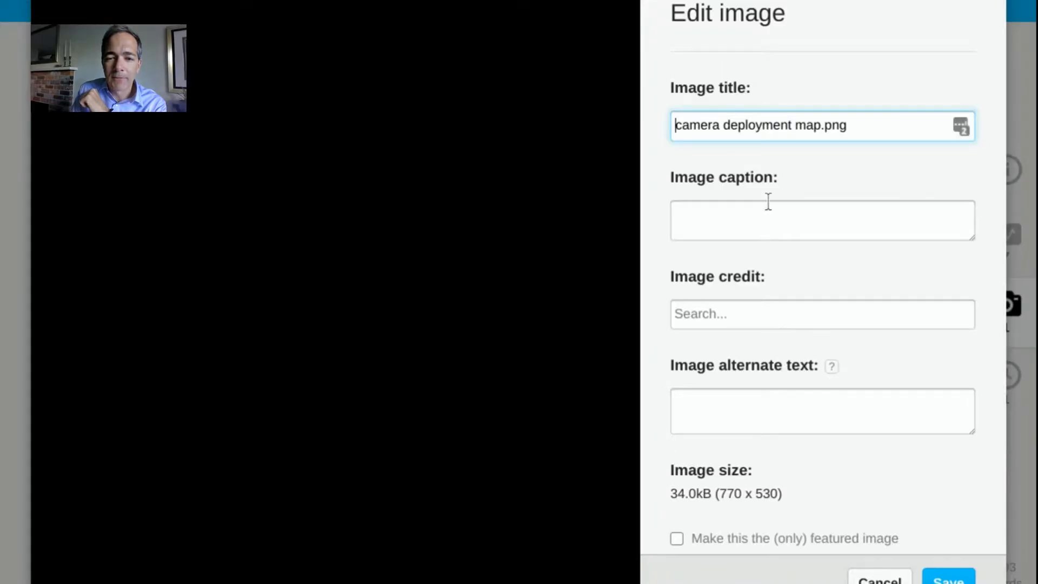
click(772, 220)
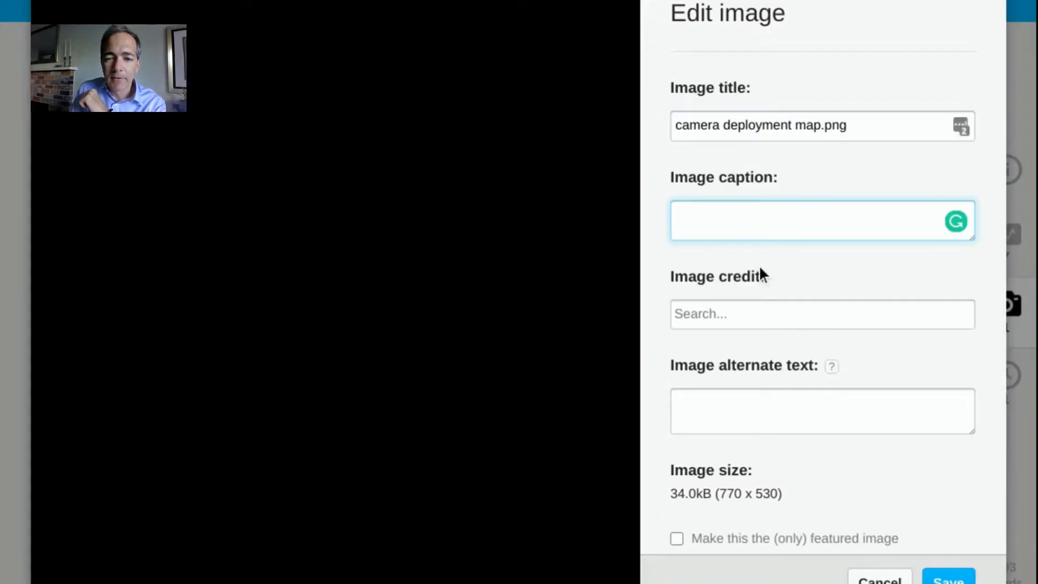
click(746, 316)
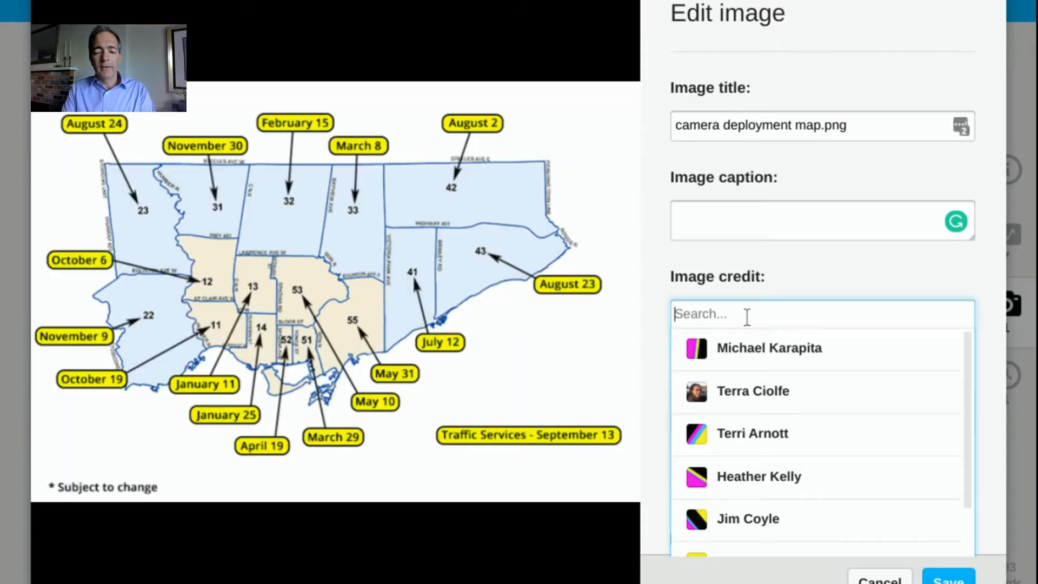
text(Toronto Police)
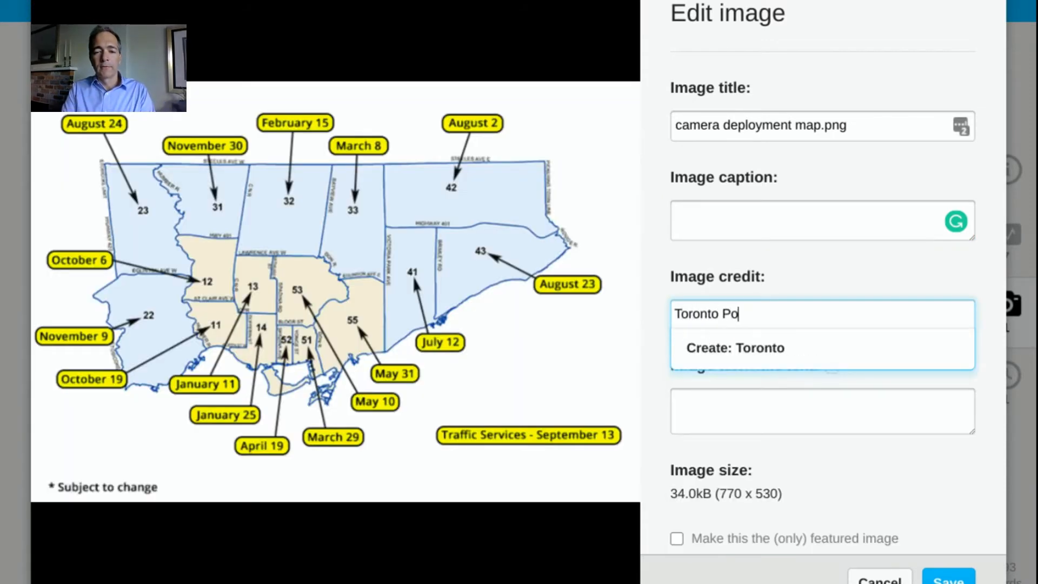
- Set the image alternate text to "Map showing deployment of body cameras by division" and save the image details
click(724, 424)
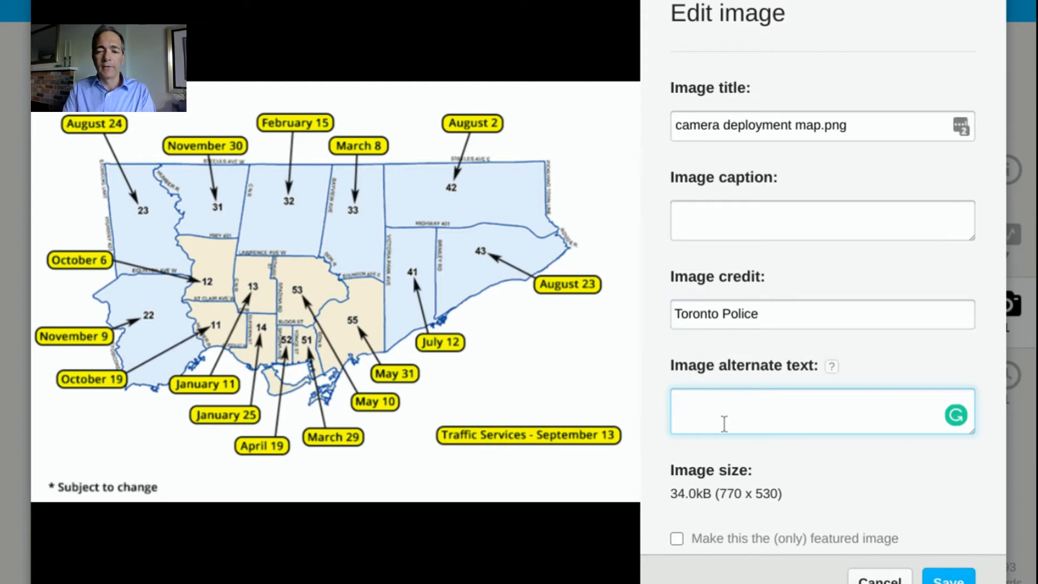
text(Map showing )
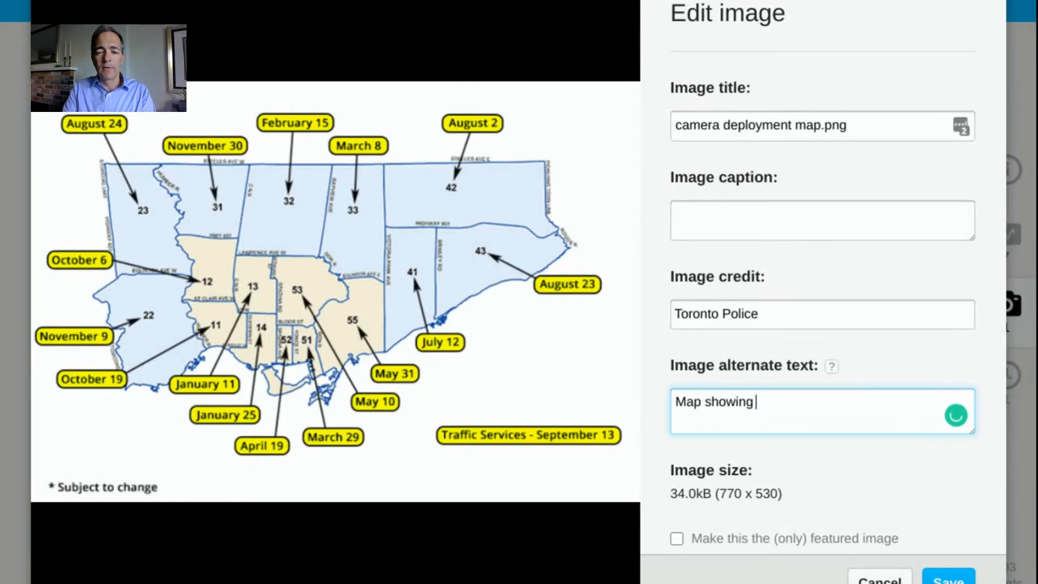
text(deployment )
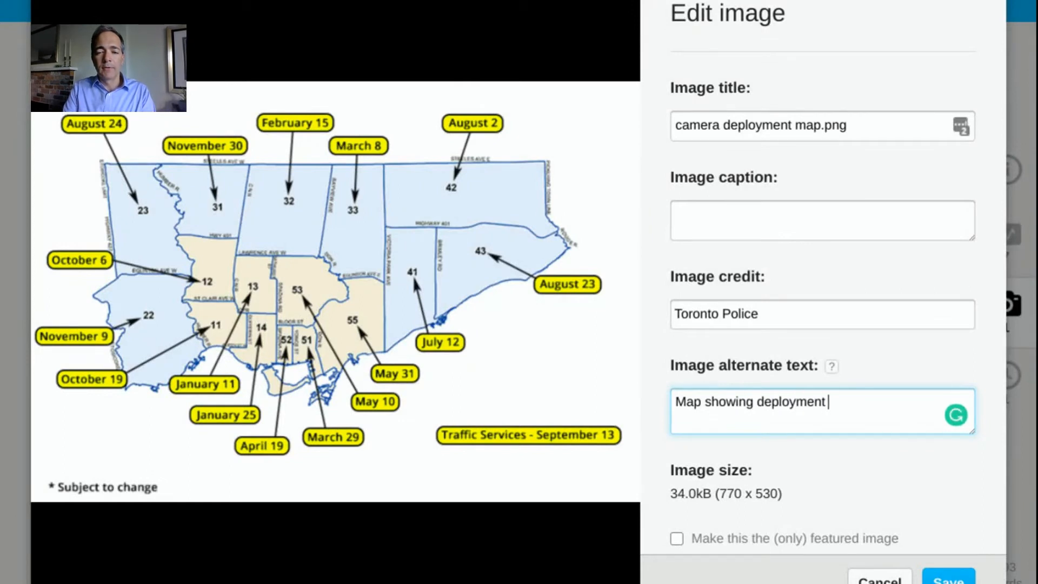
text(of body )
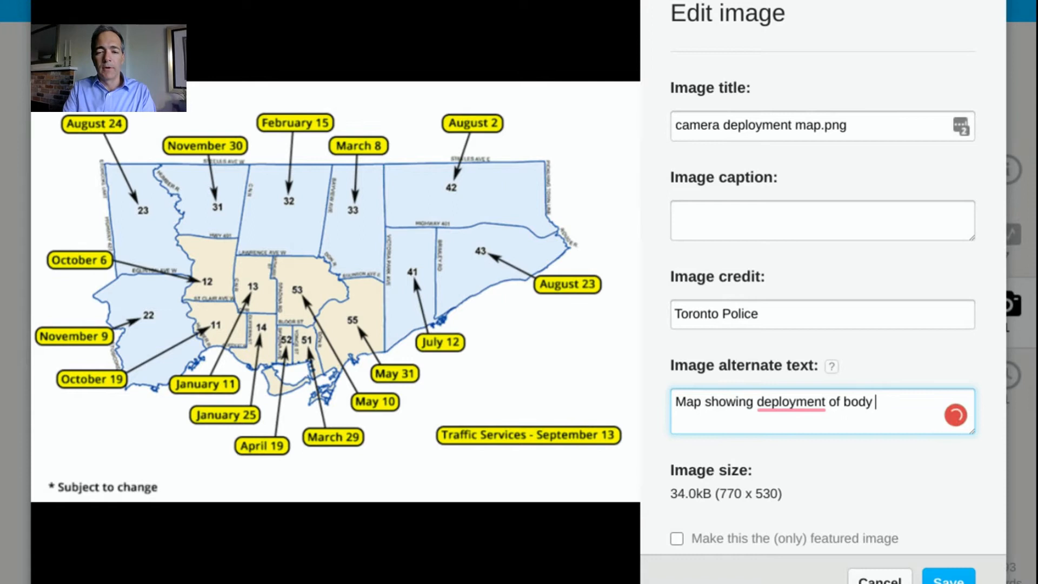
text(cameras by)
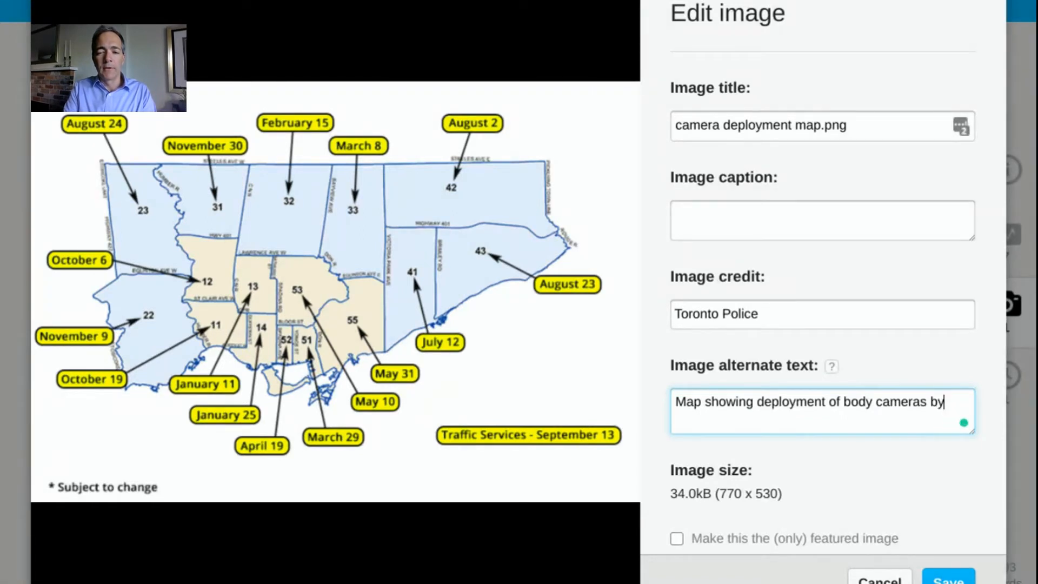
text( division)
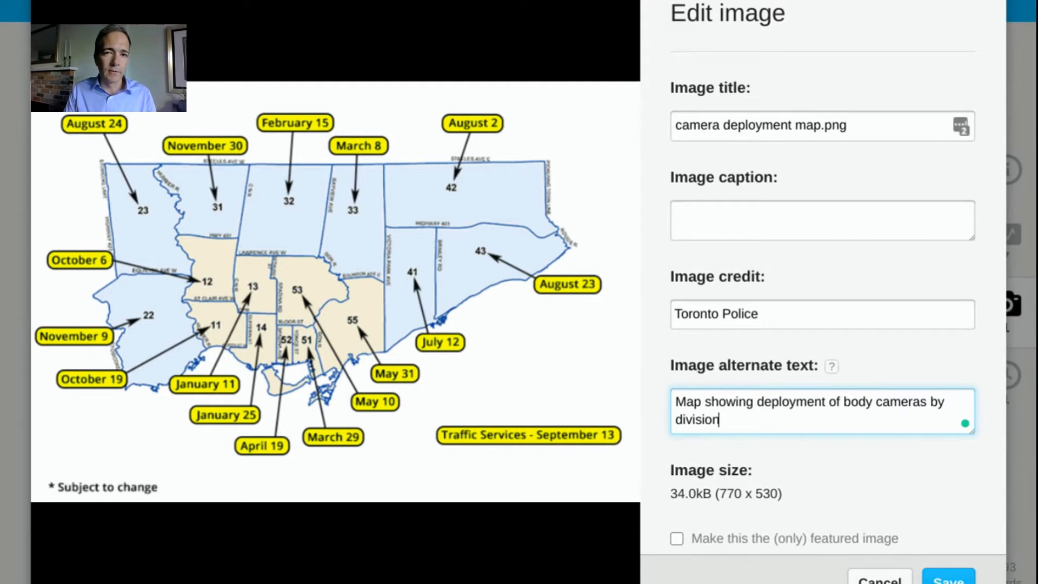
click(948, 577)
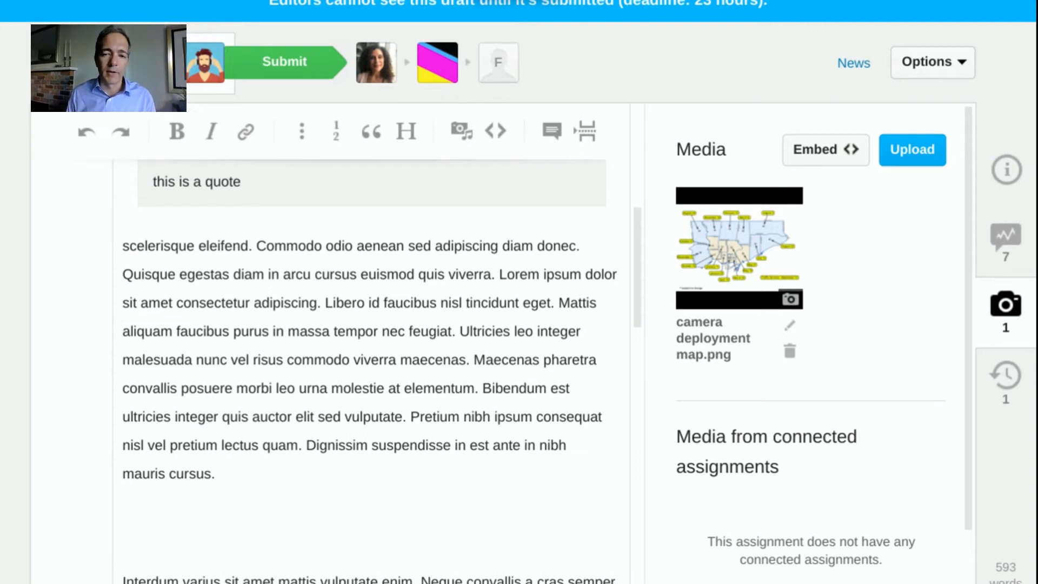
- Insert camera deployment map.png into the empty paragraph after "mauris cursus." in the body
mouse_move(750, 252)
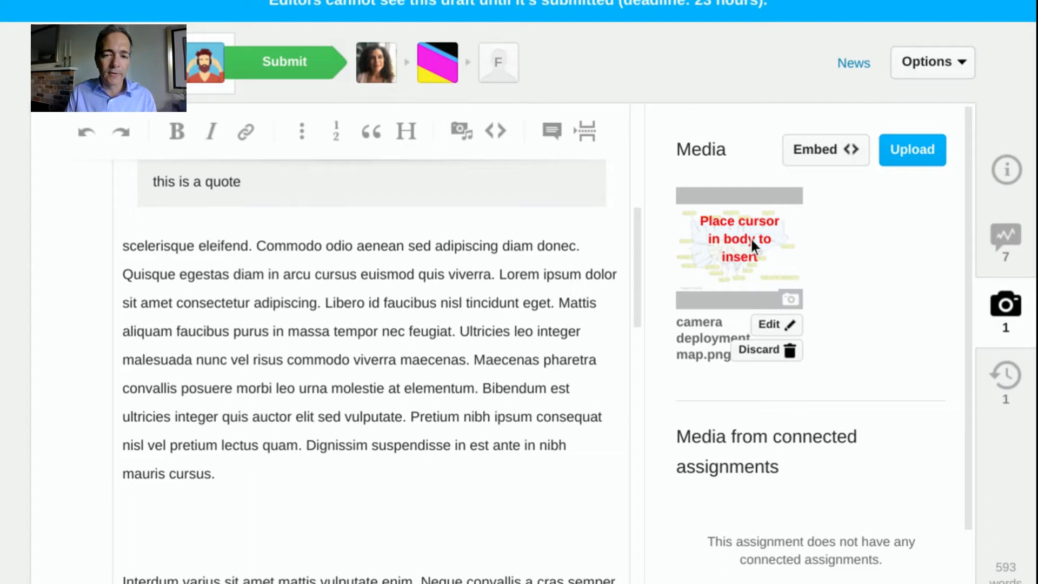
click(210, 532)
mouse_move(736, 237)
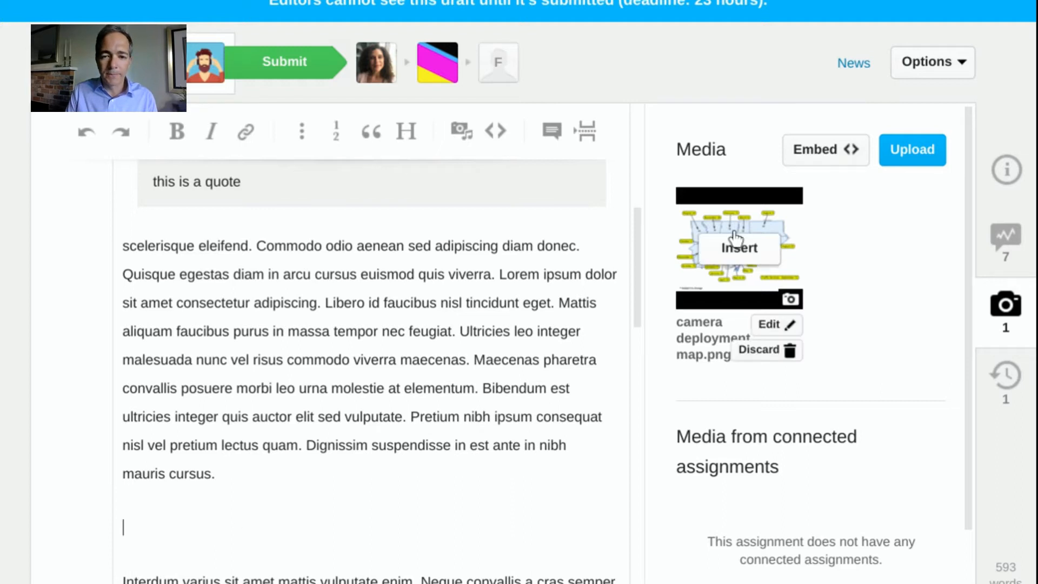
click(743, 263)
scroll(543, 395, down, 3)
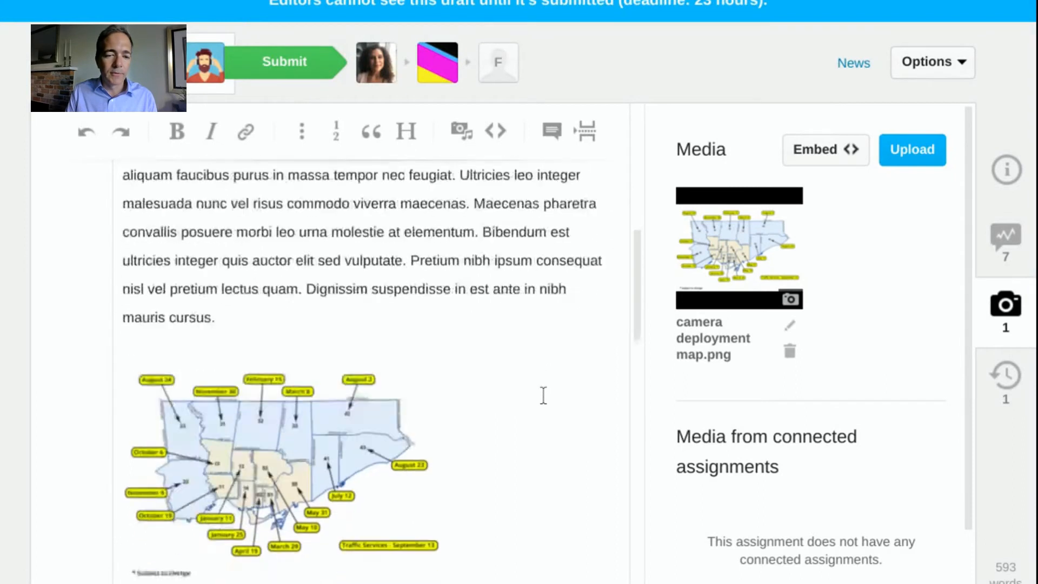
scroll(543, 395, down, 2)
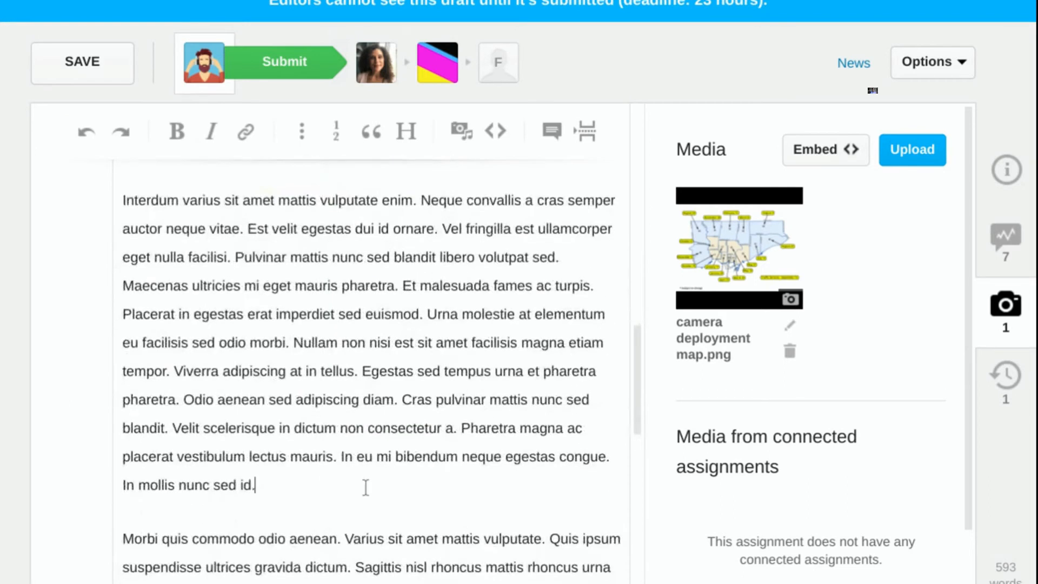
key(Return)
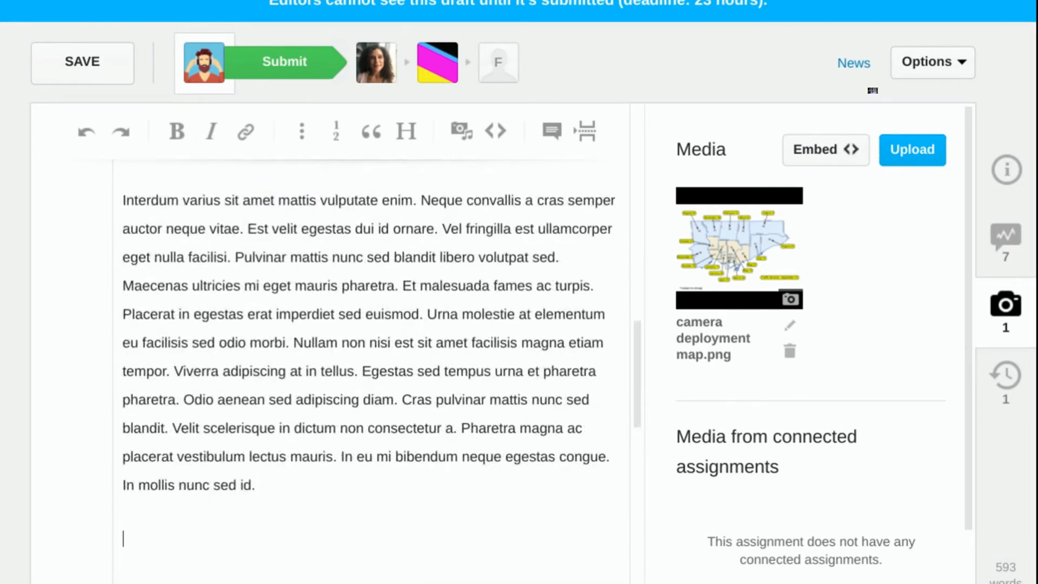
click(805, 162)
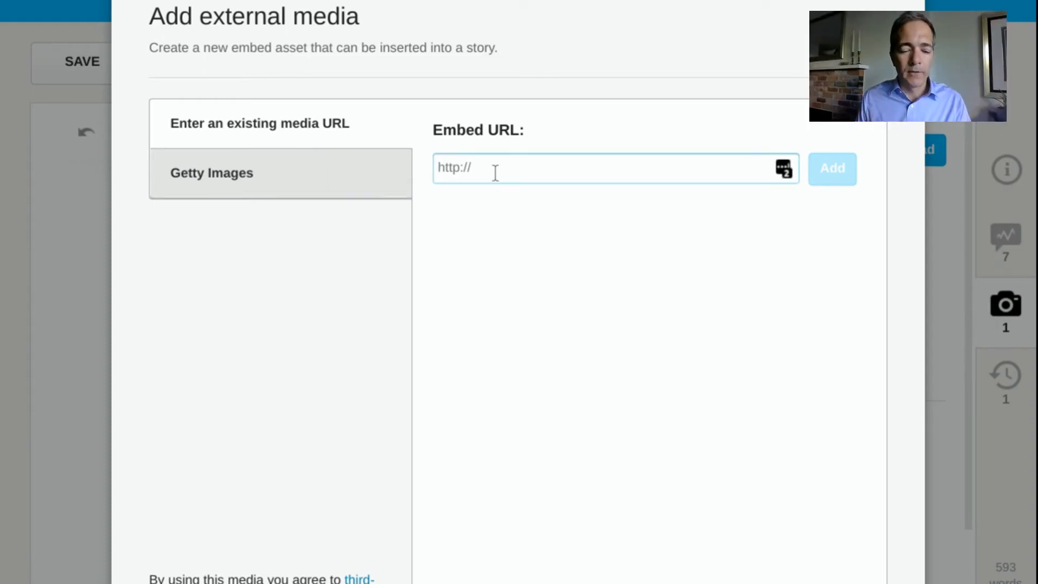
key(ctrl+v)
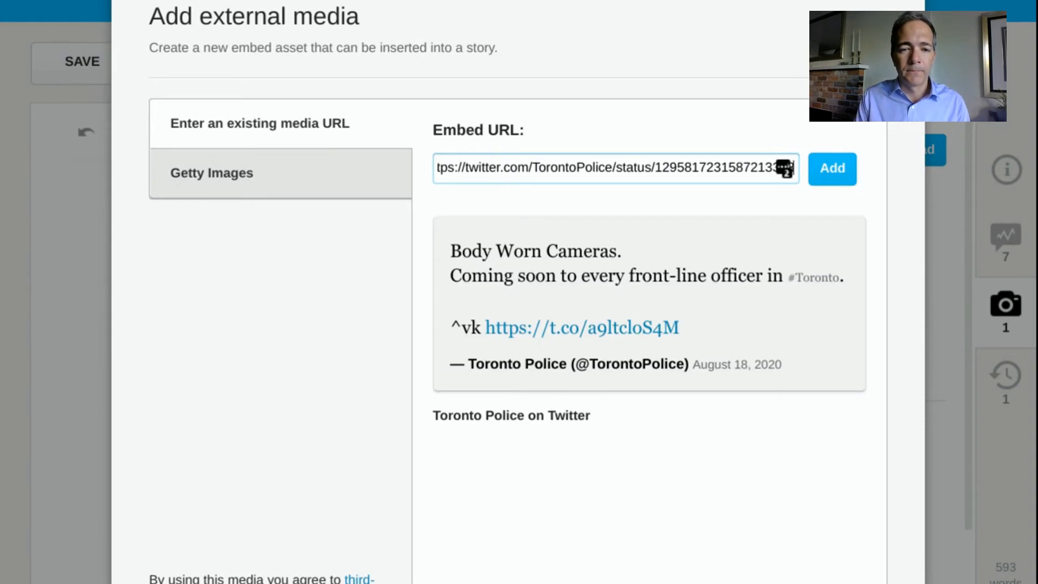
click(841, 172)
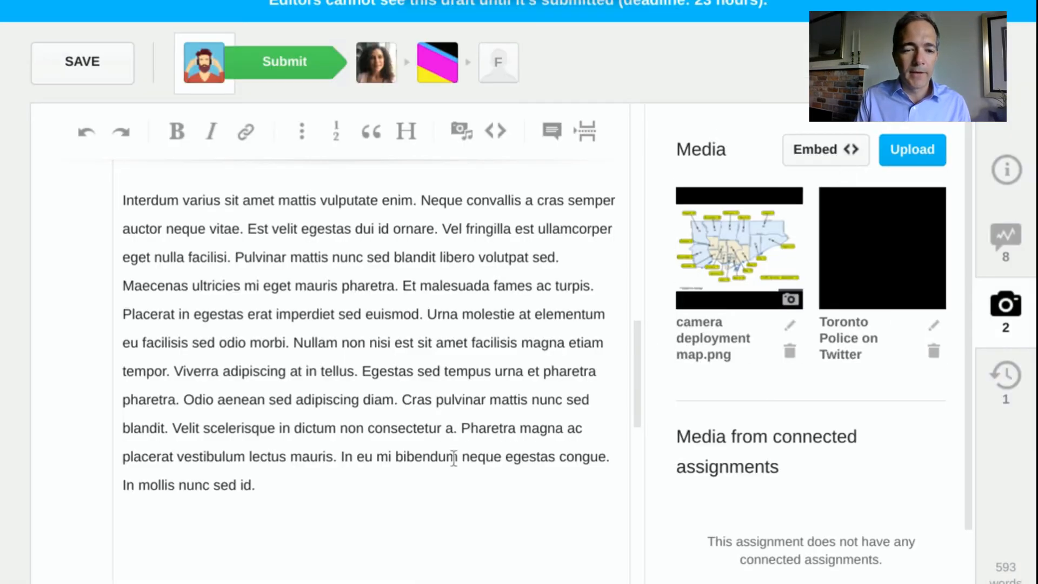
- Insert the Toronto Police on Twitter embed into the empty paragraph after "In mollis nunc sed id."
click(313, 549)
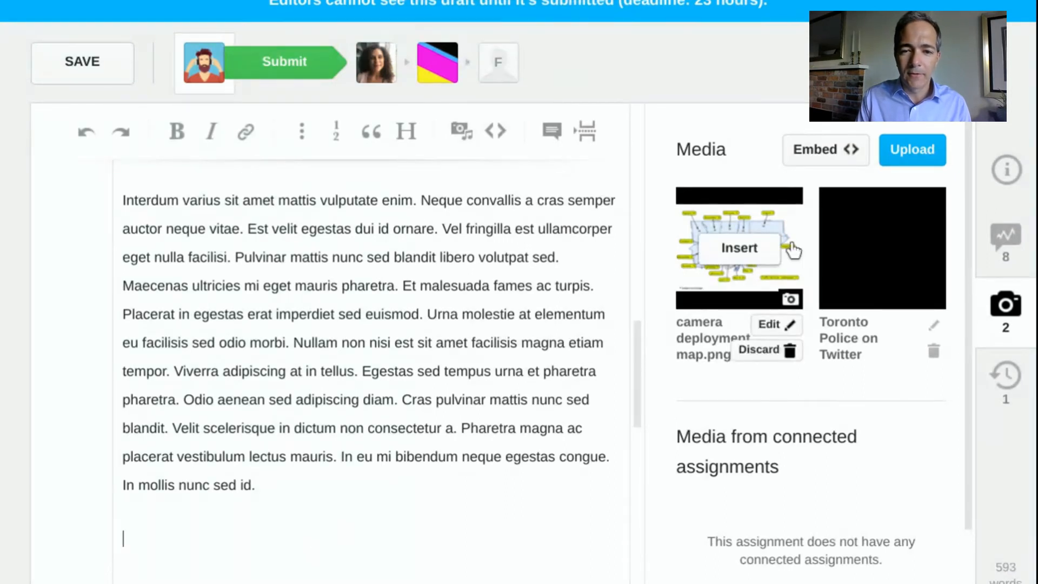
click(871, 258)
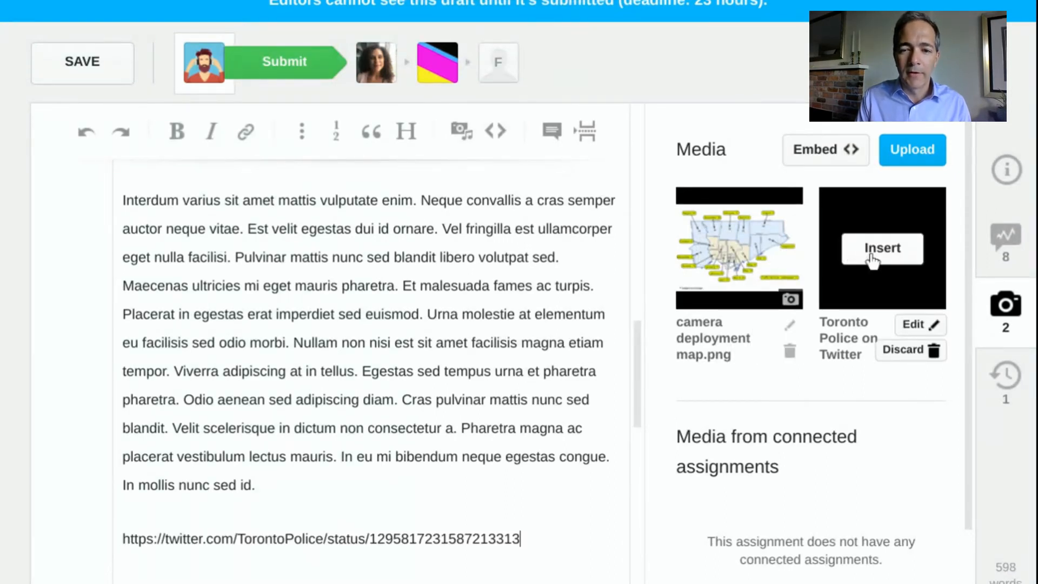
scroll(540, 508, down, 3)
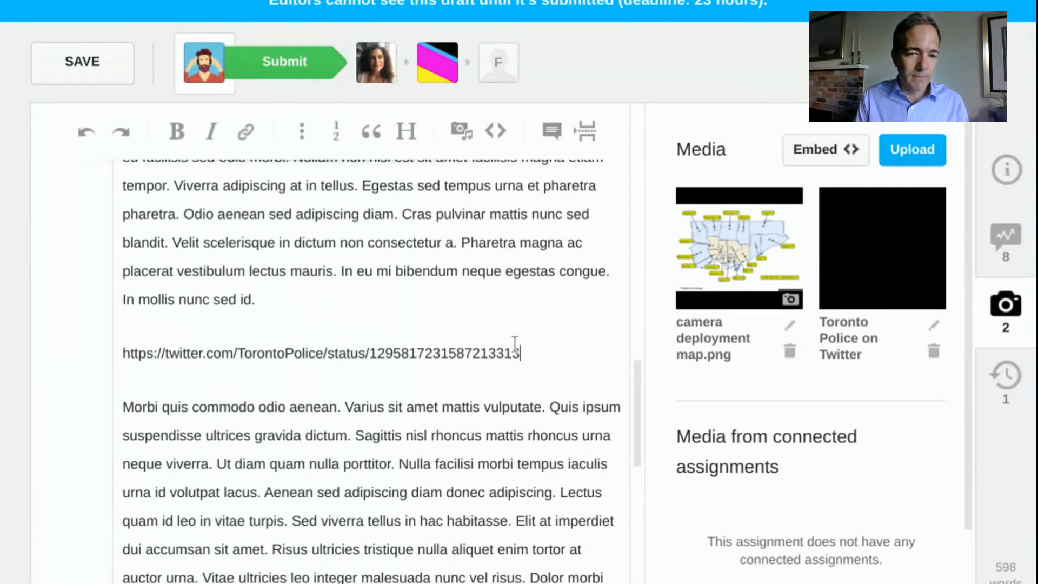
click(535, 353)
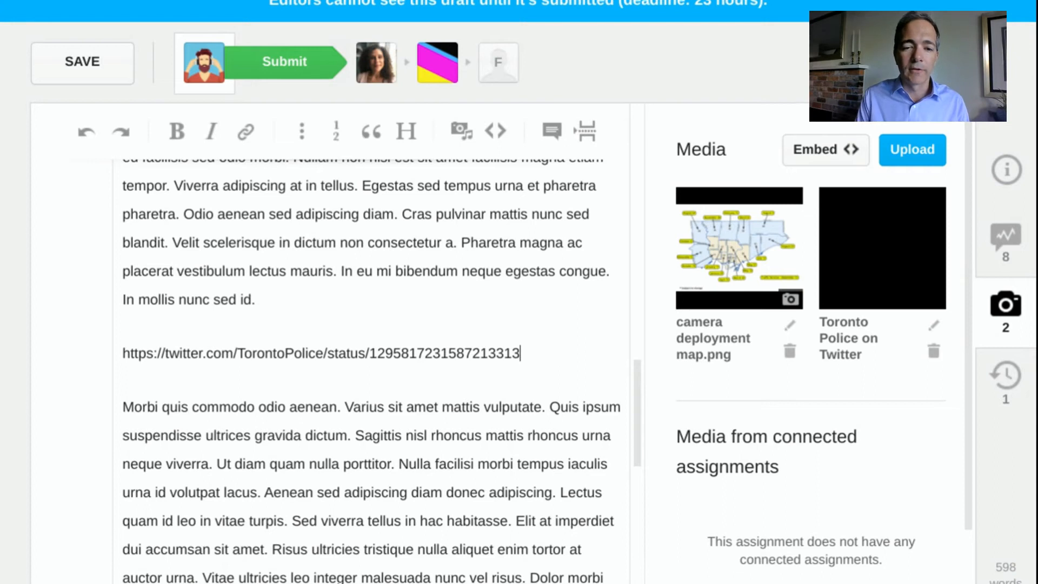
- Add an empty paragraph after "Nibh cras pulvinar mattis nunc." and search Getty Images external media for "police body worn camera"
scroll(365, 373, down, 5)
click(365, 373)
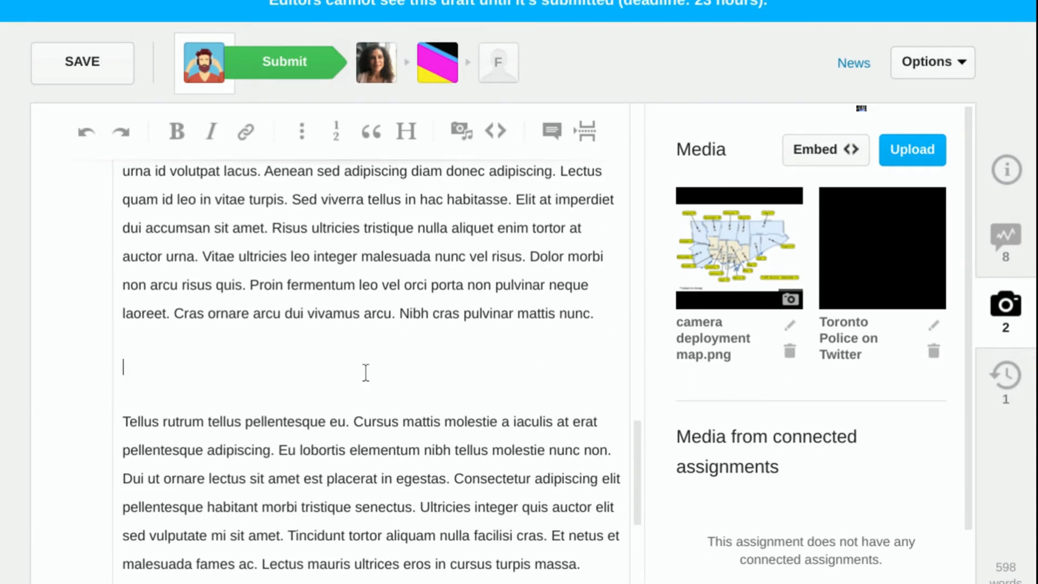
click(827, 161)
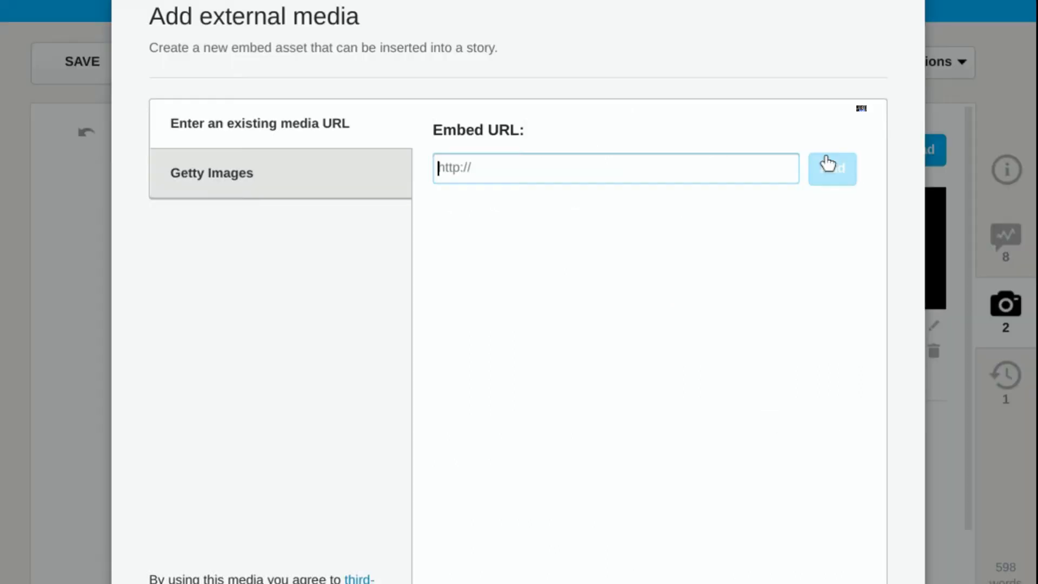
click(304, 184)
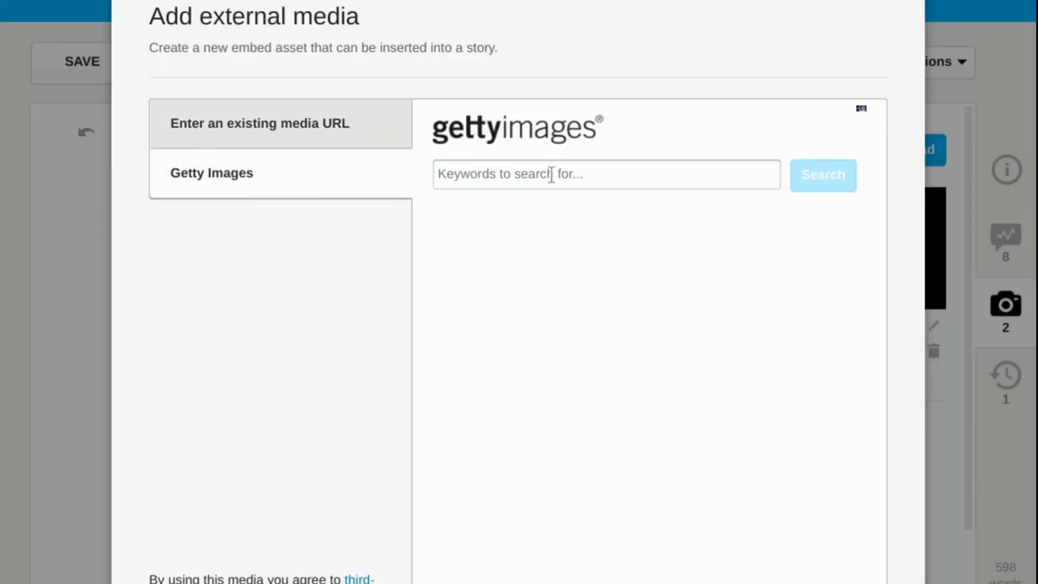
text(po)
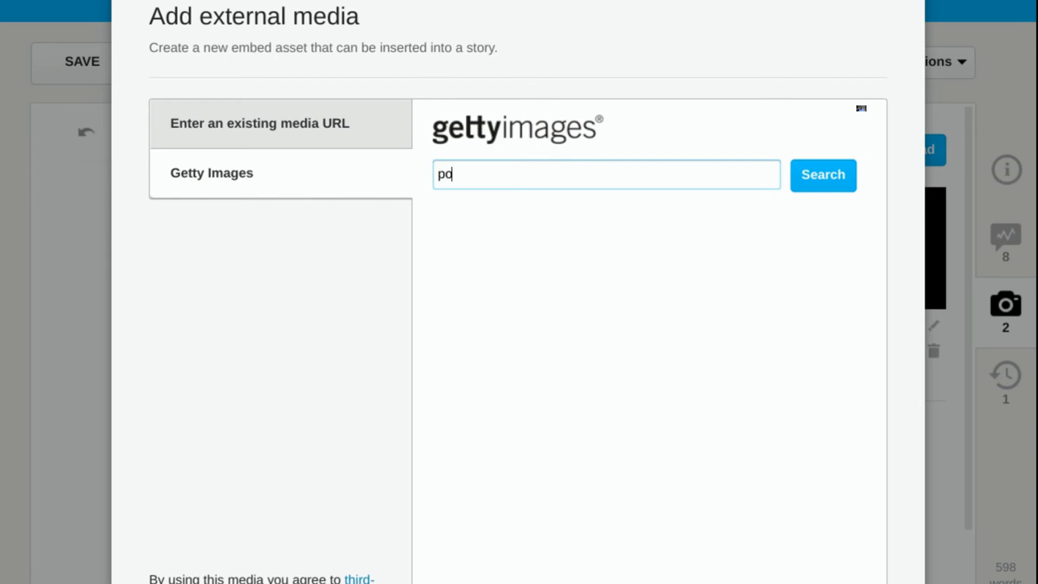
text(lice body worn camera)
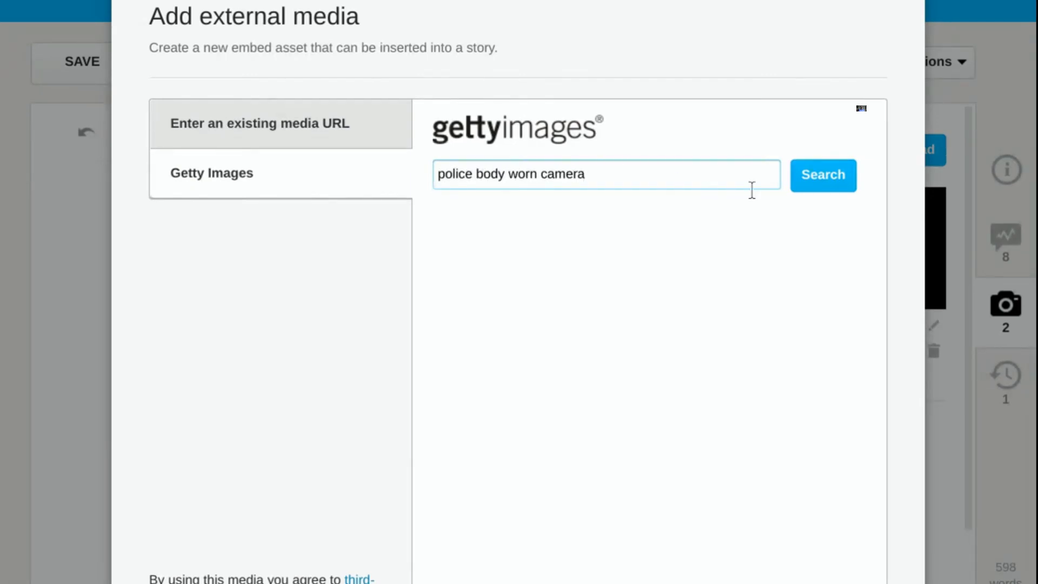
click(825, 190)
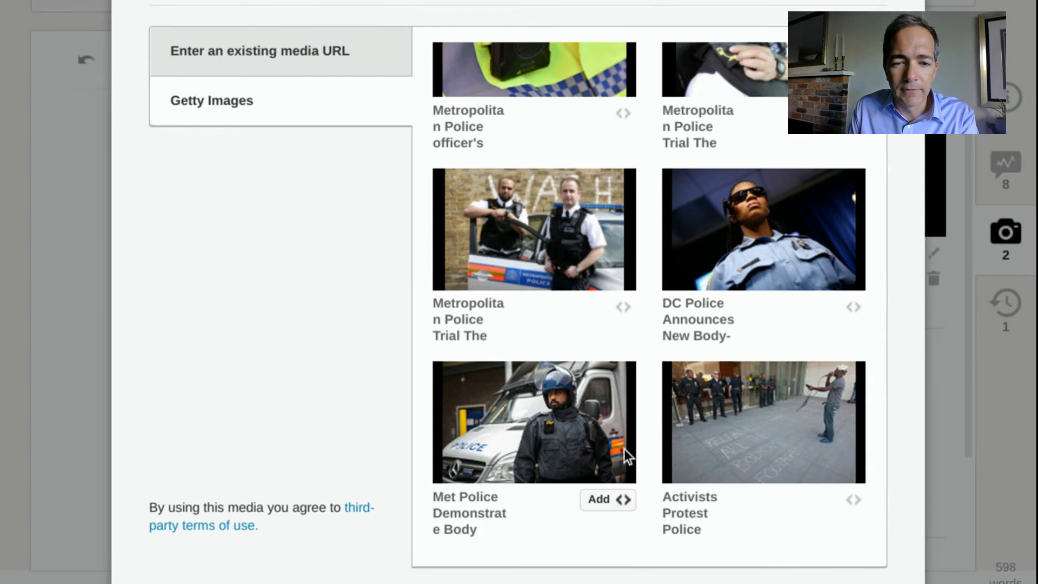
- Add the Getty photo of the helmeted officer beside the police van to the story media and close the external media dialog
mouse_move(603, 436)
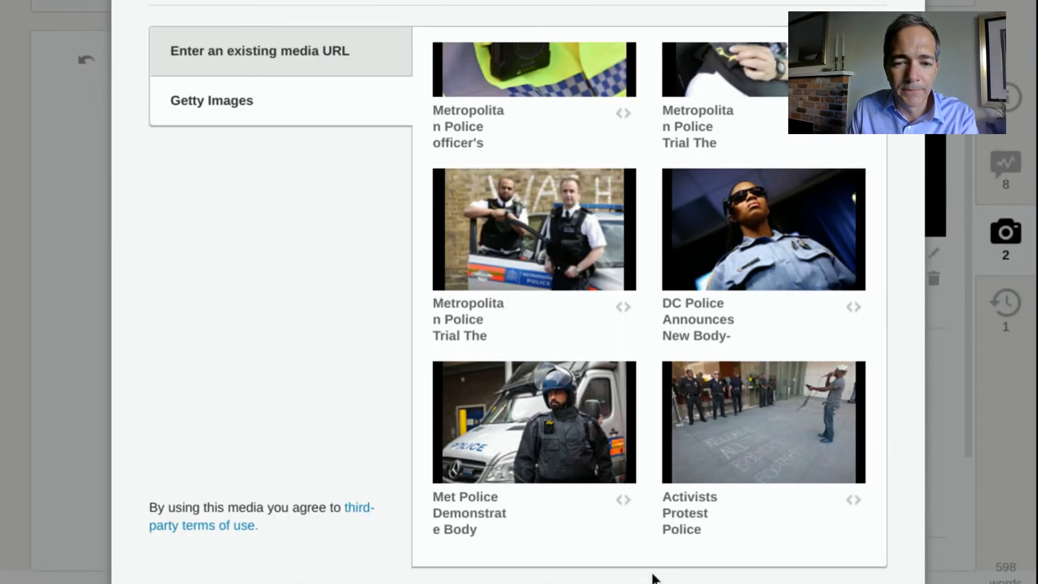
click(625, 499)
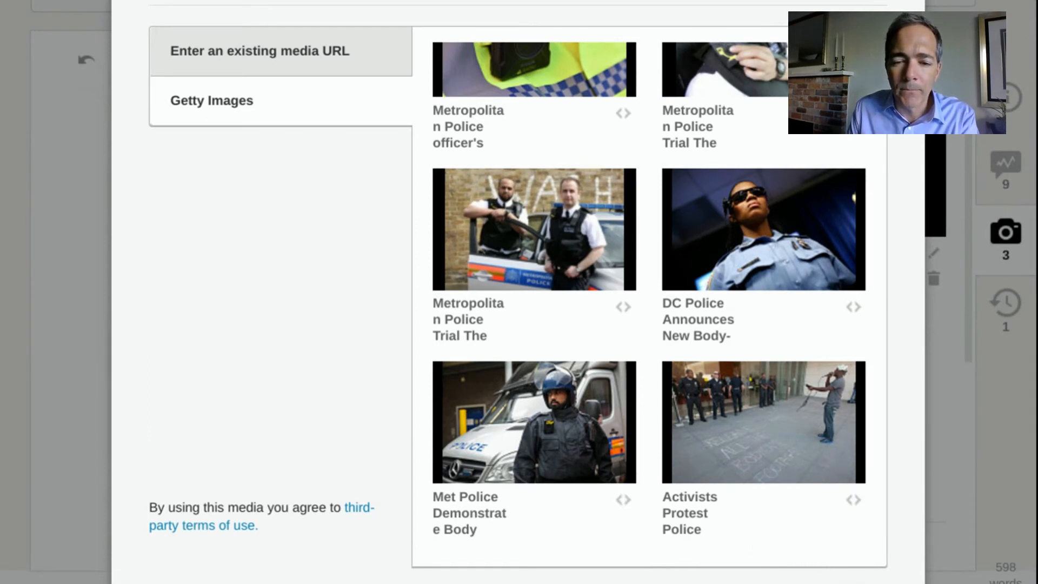
click(897, 2)
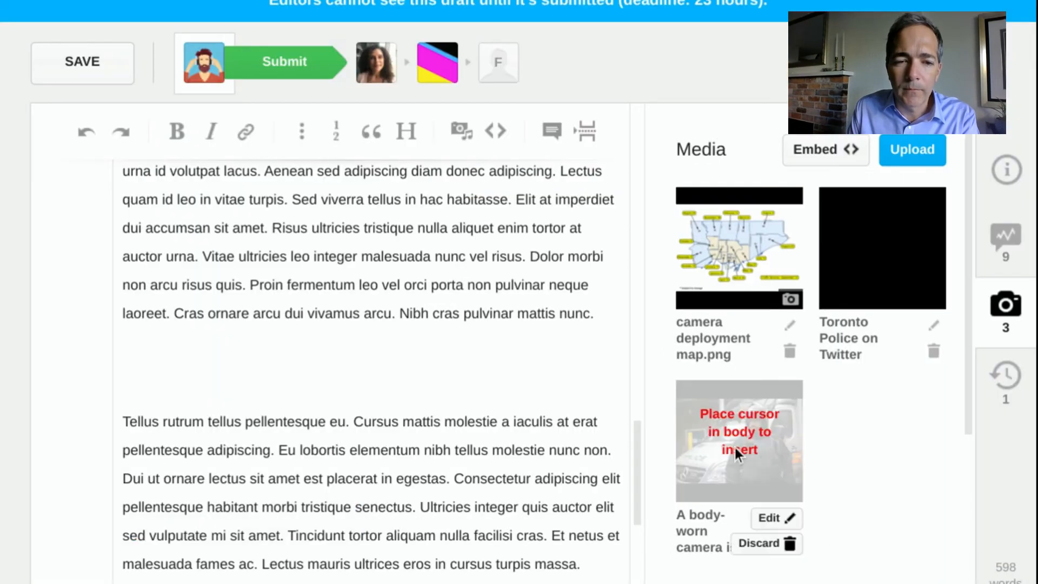
- Insert the Getty body-worn camera photo into the empty paragraph after "Nibh cras pulvinar mattis nunc."
click(445, 366)
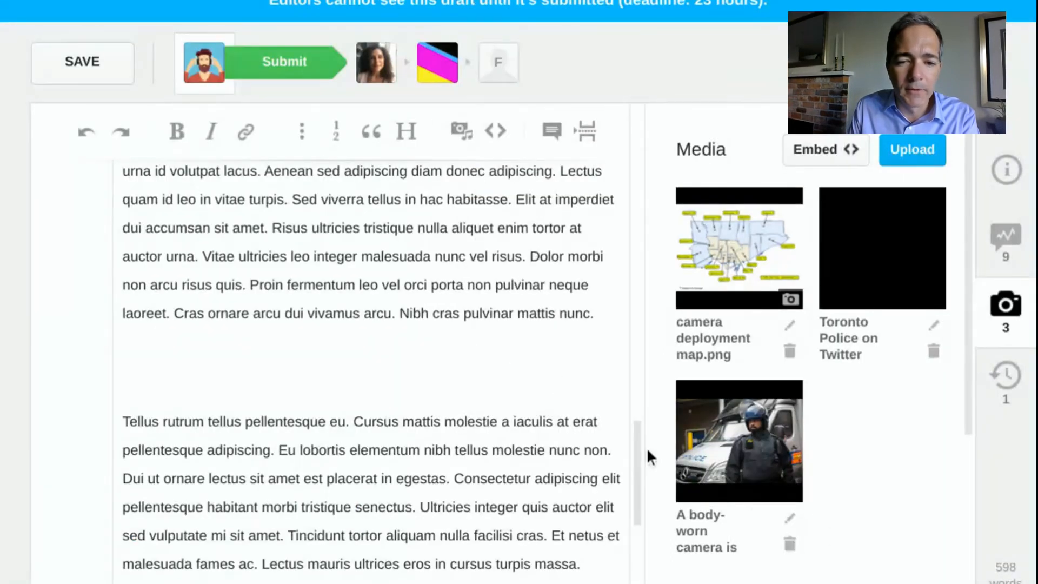
click(736, 458)
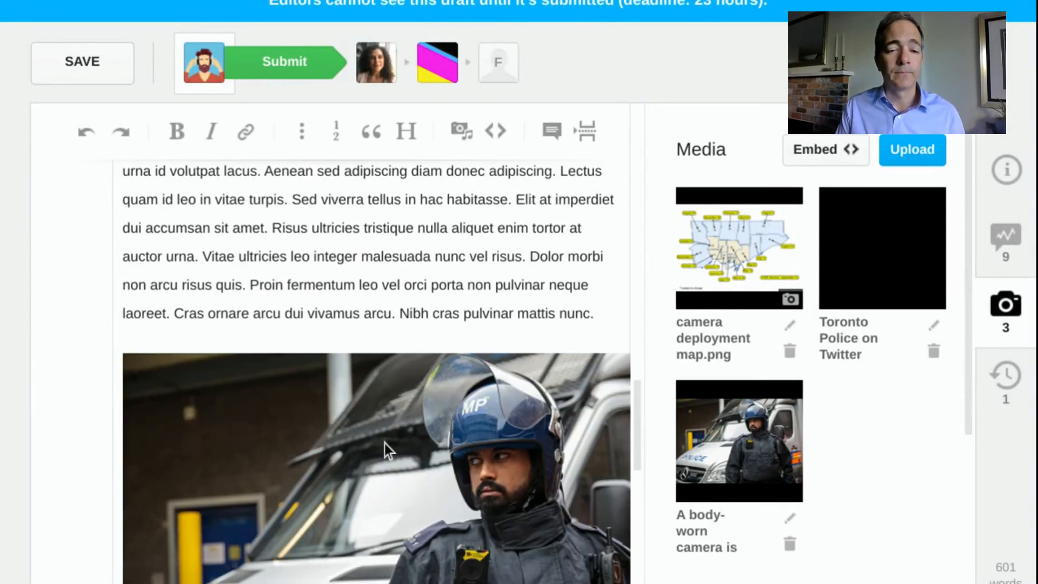
scroll(387, 447, down, 5)
scroll(387, 448, down, 8)
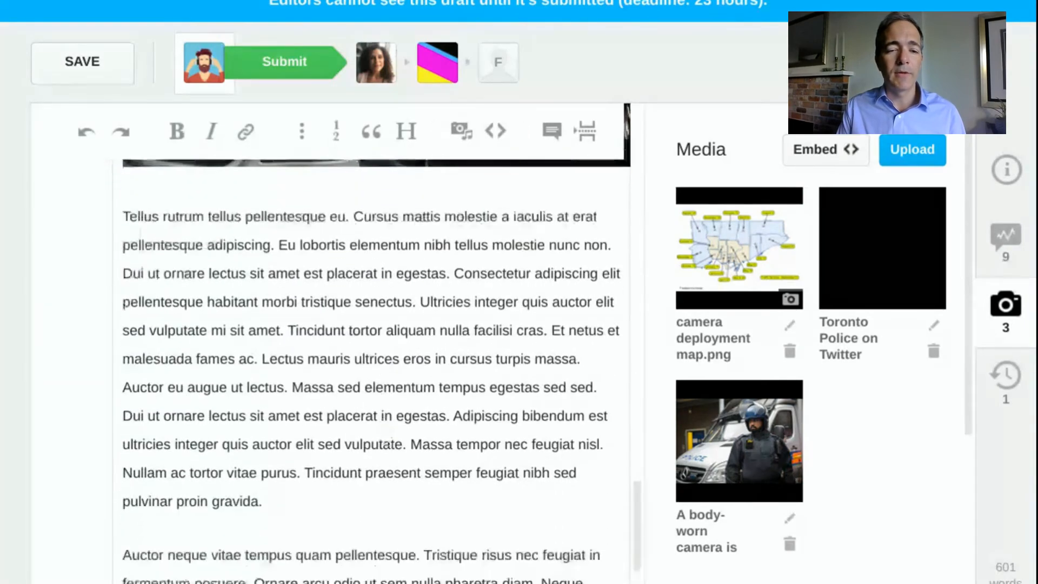
- Try to submit the TPS-Body Worn Cameras draft and dismiss the unsaved changes dialog without choosing to save
scroll(381, 357, up, 15)
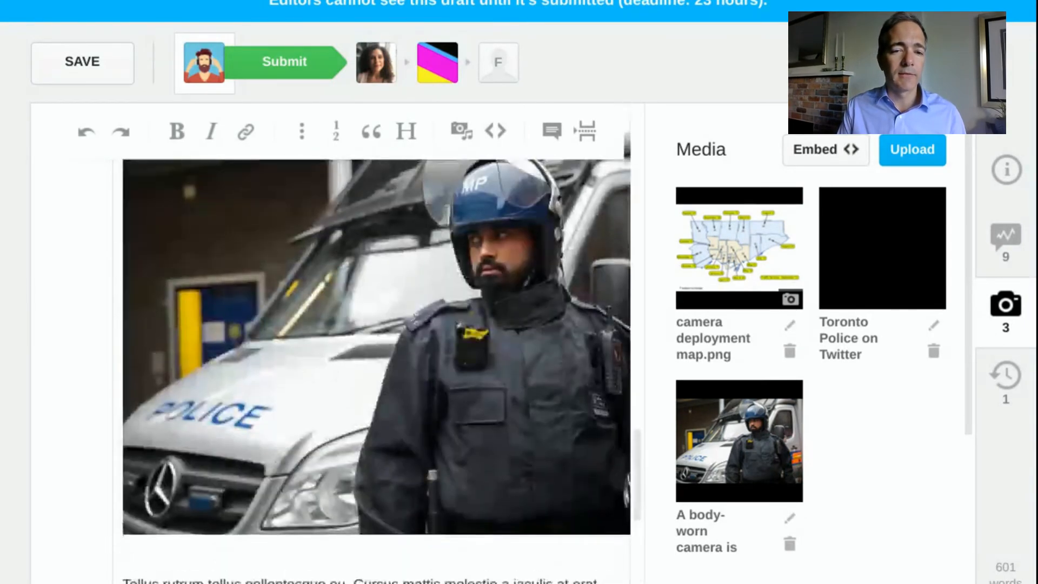
scroll(381, 358, up, 15)
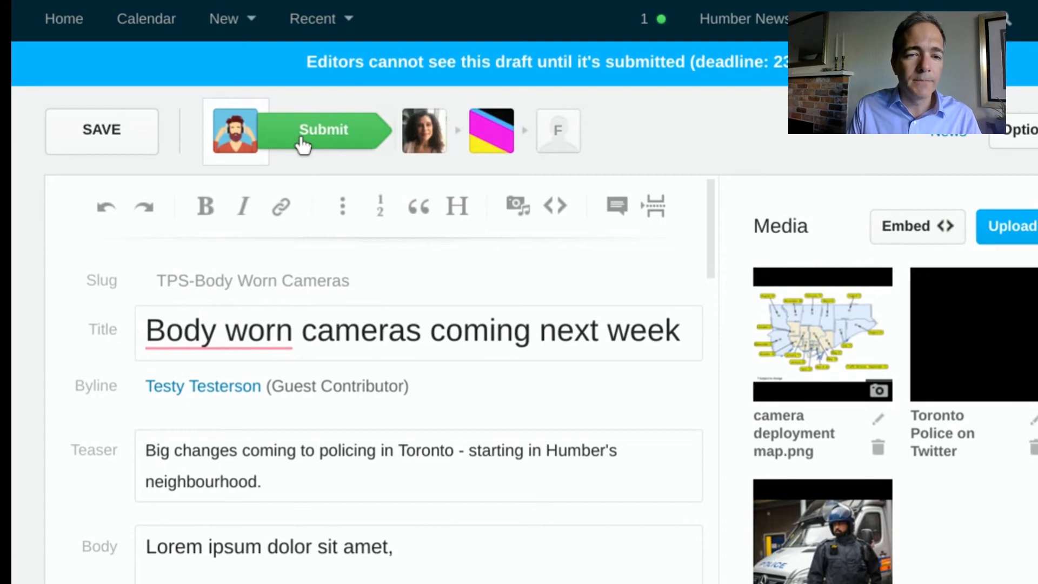
click(302, 145)
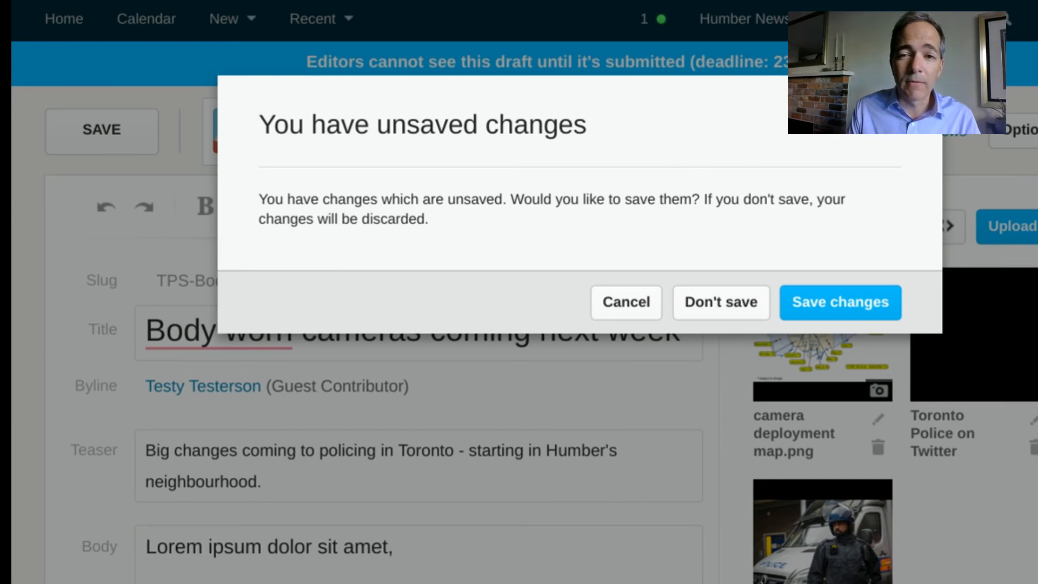
click(892, 125)
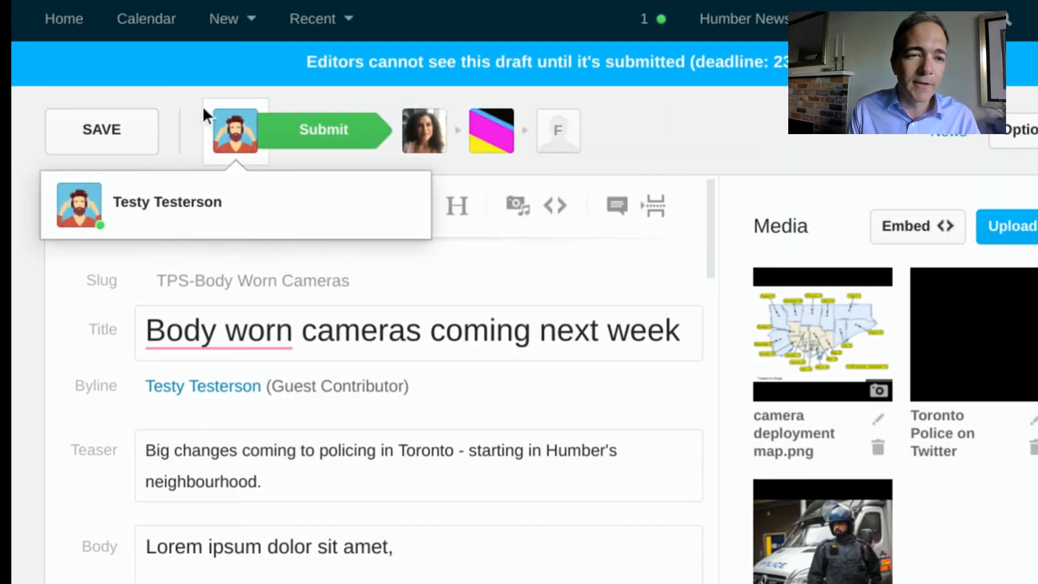
- Save the TPS-Body Worn Cameras story and submit it as a first draft, confirming the submission
click(115, 130)
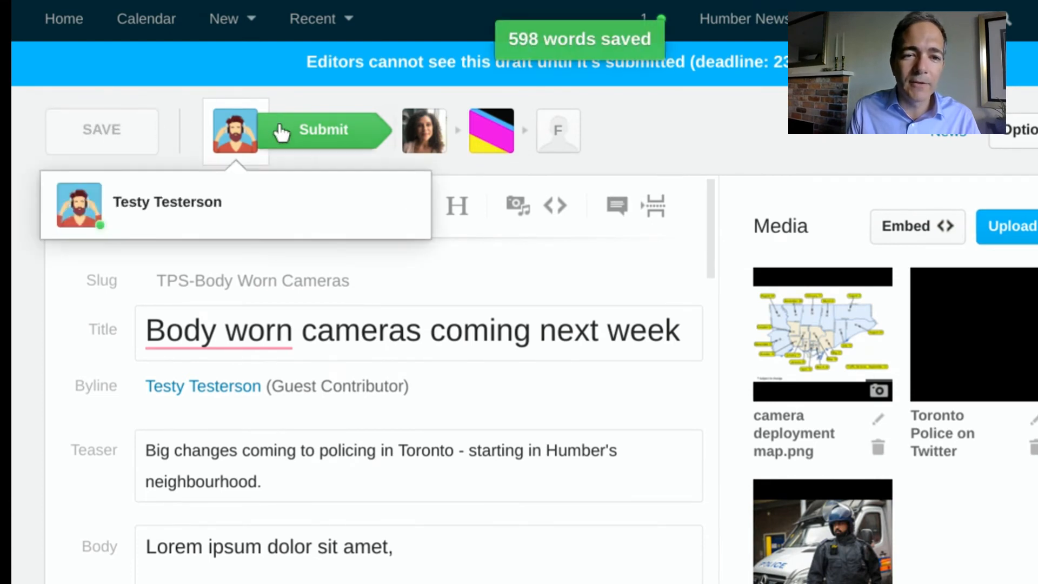
click(359, 138)
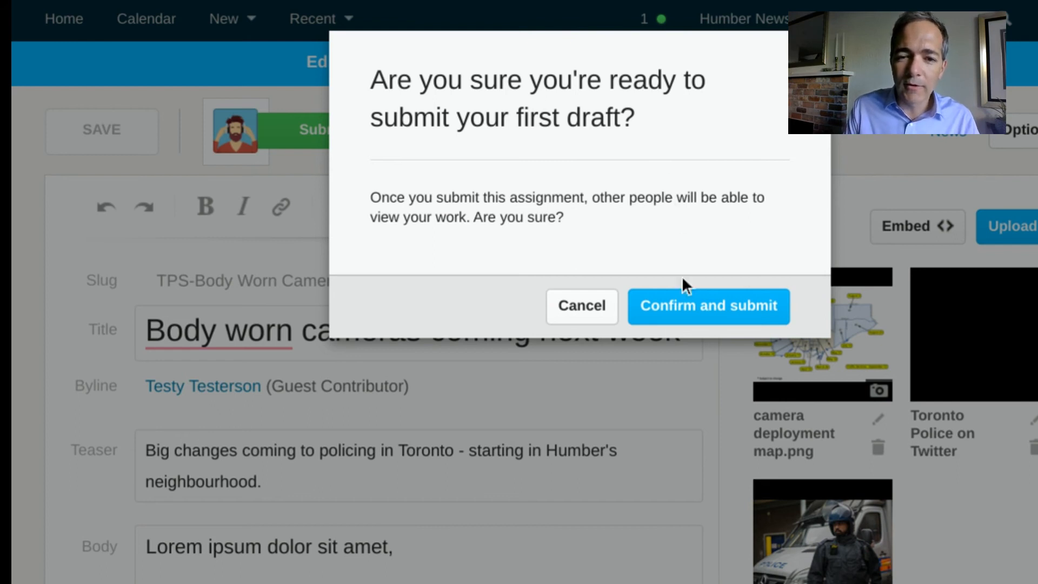
click(682, 318)
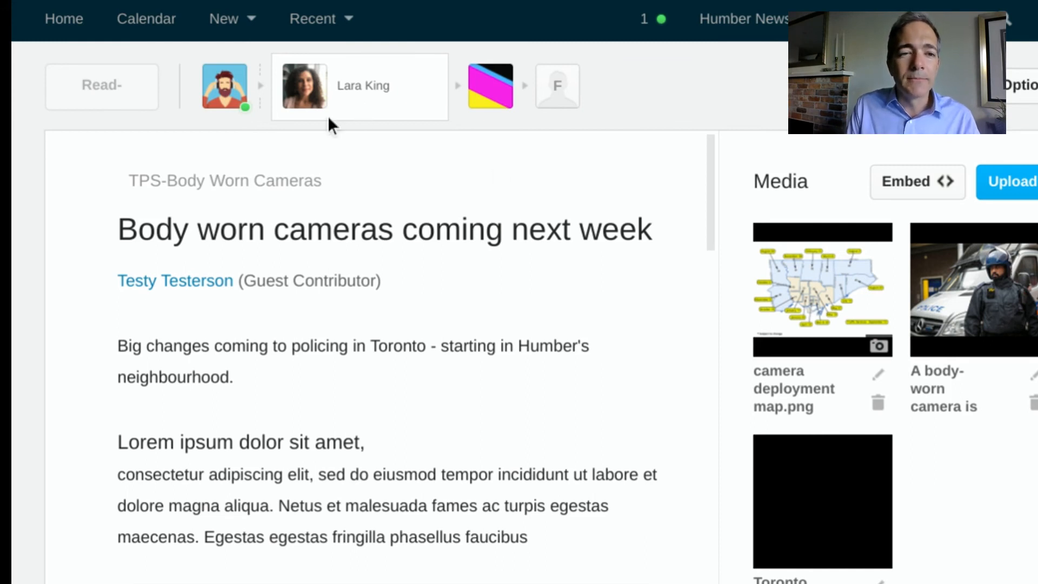
- Check colleague activity from the home page and reopen the recently viewed TPS-Body Worn Cameras story
click(69, 35)
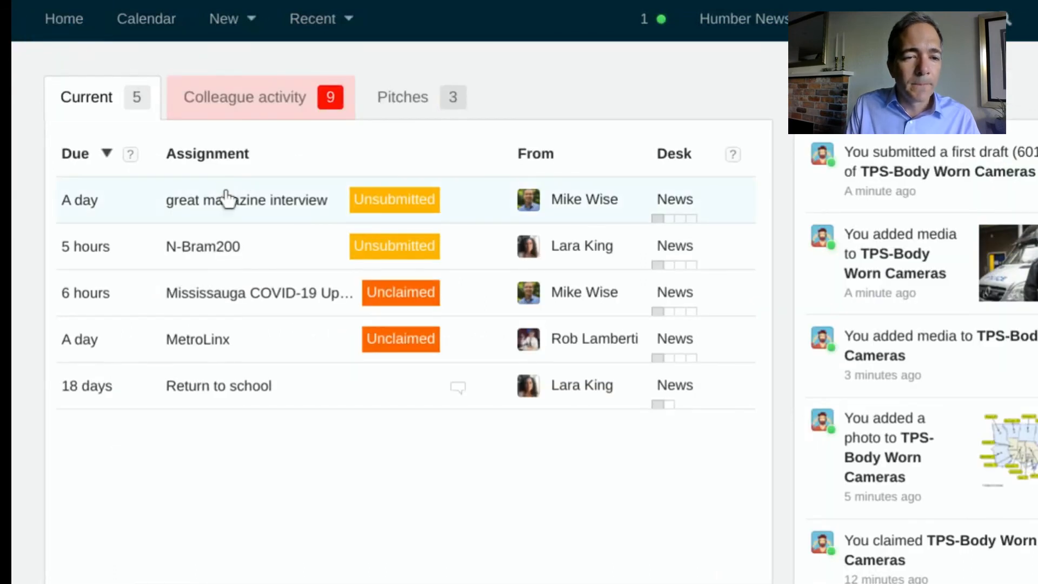
click(236, 99)
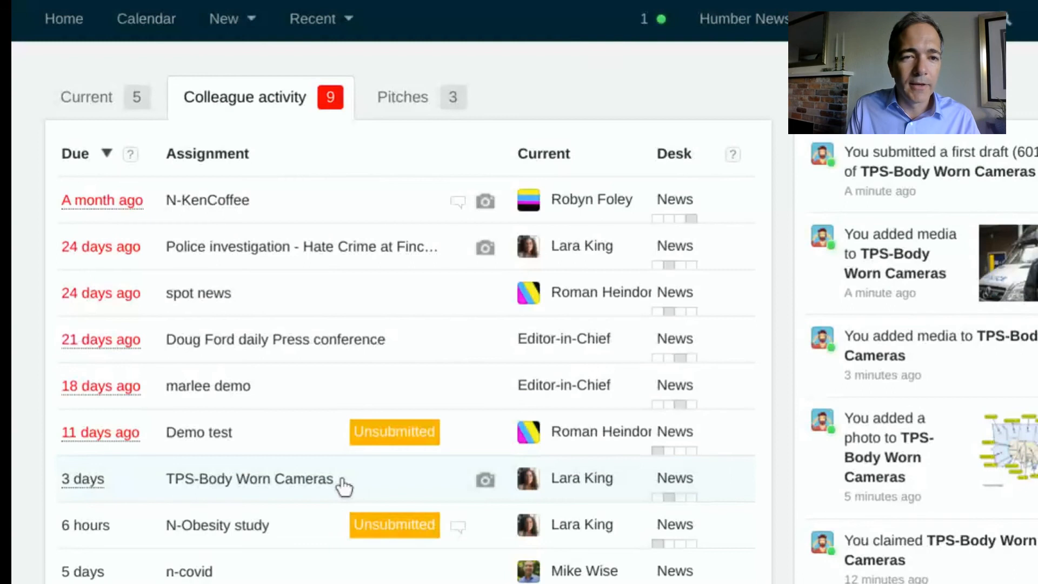
click(318, 19)
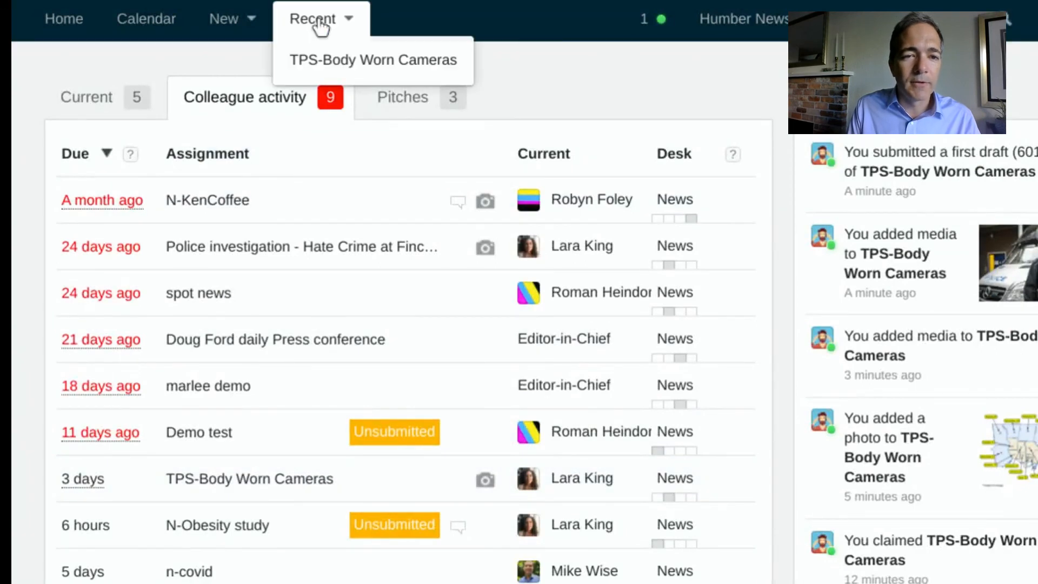
click(332, 76)
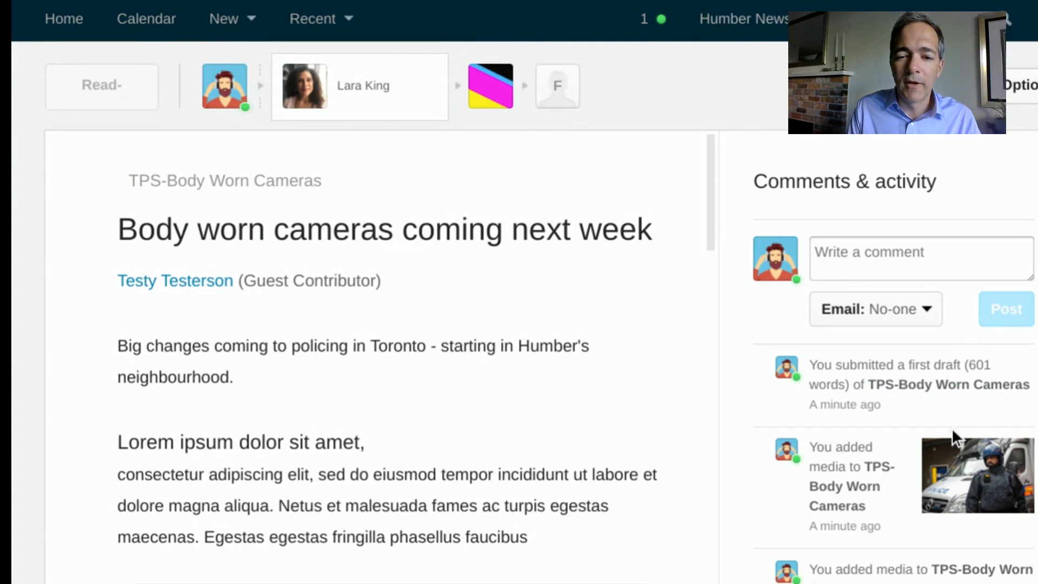
- Write the comment "please review this asap" on the submitted story and select its current editor as the email recipient
scroll(951, 427, down, 2)
scroll(951, 427, up, 2)
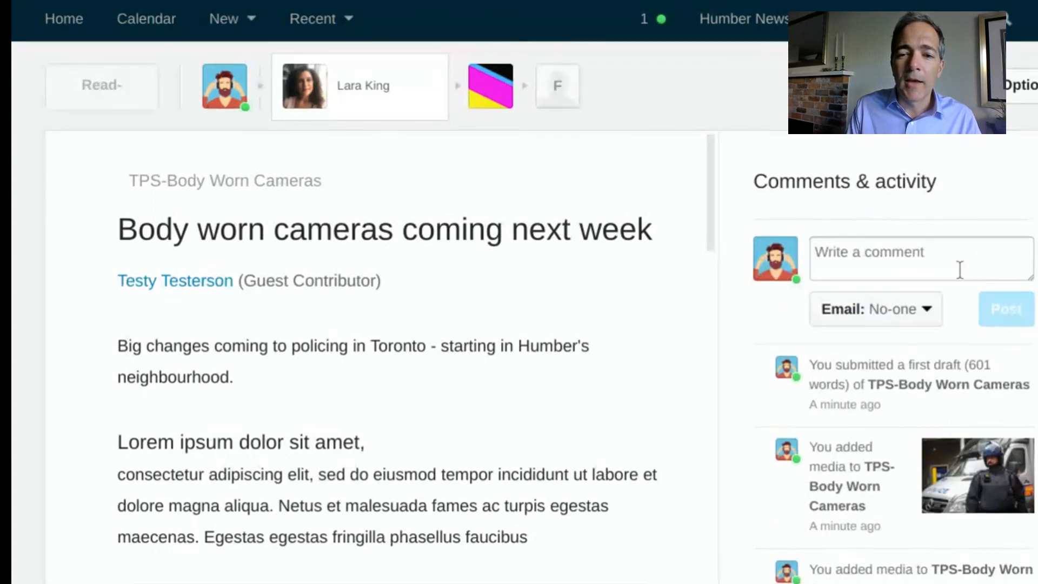
click(883, 268)
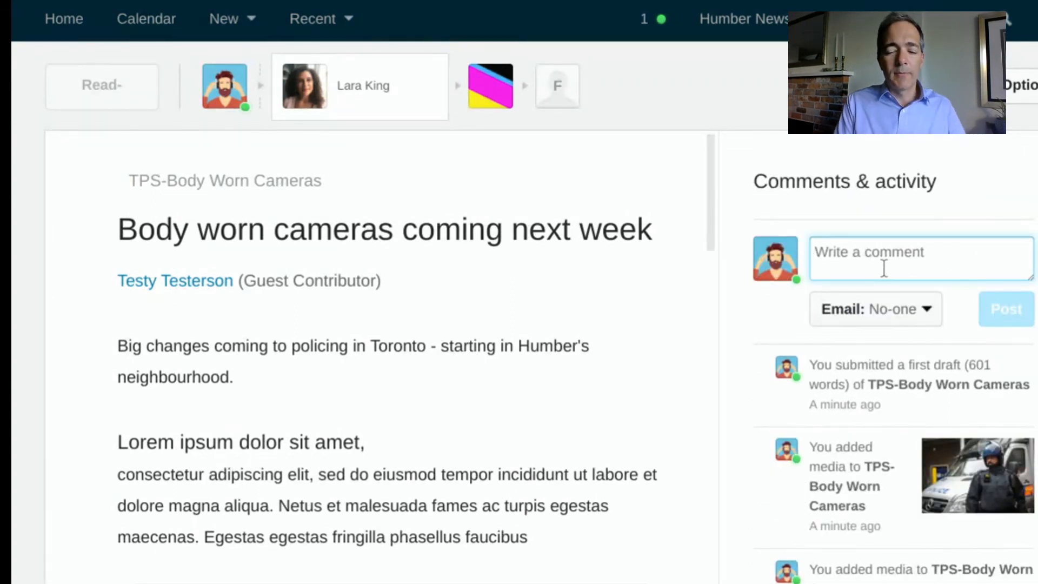
text(please re)
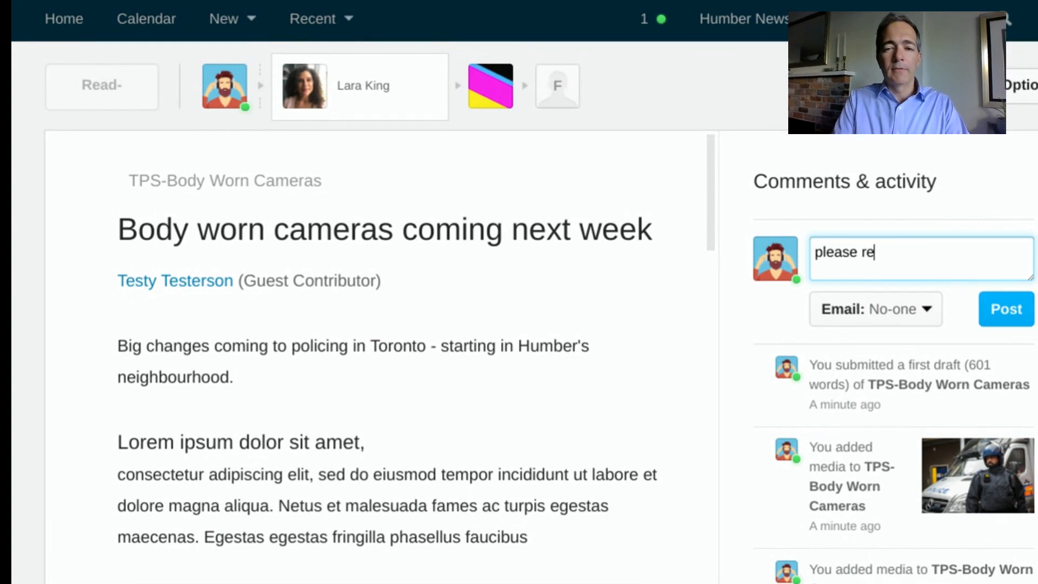
text(view this asap)
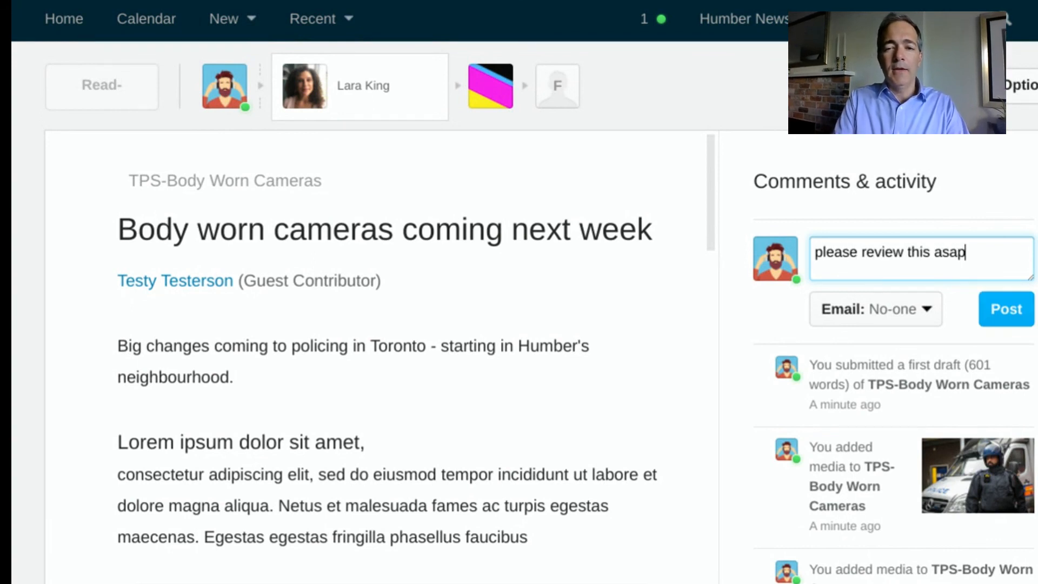
click(895, 315)
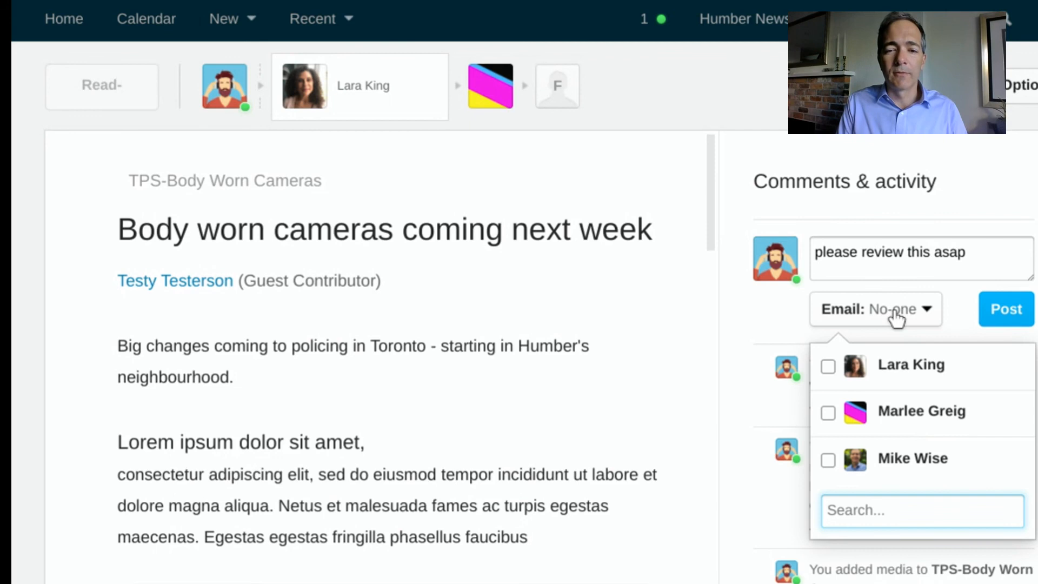
click(828, 366)
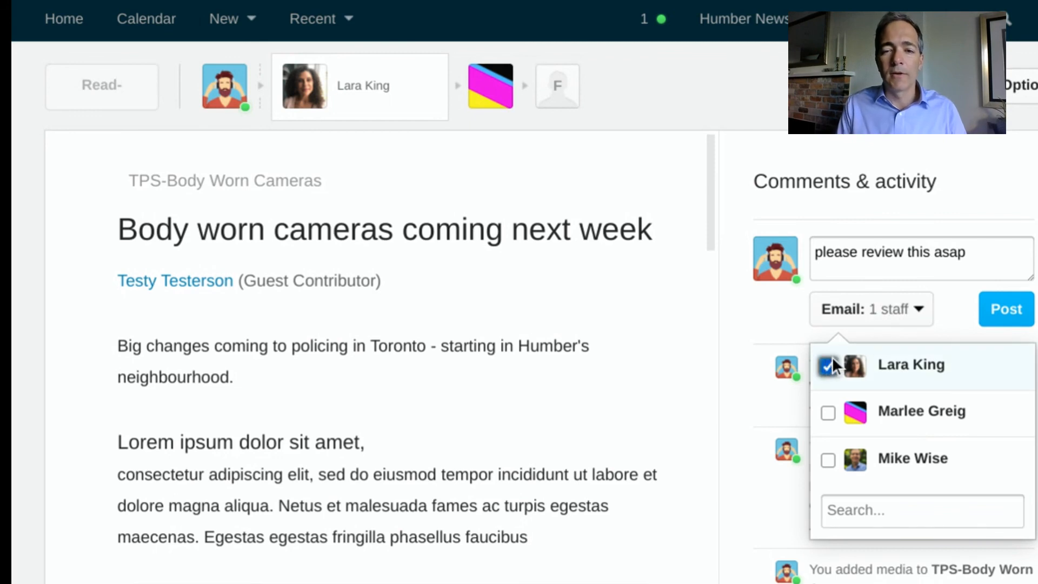
click(1016, 321)
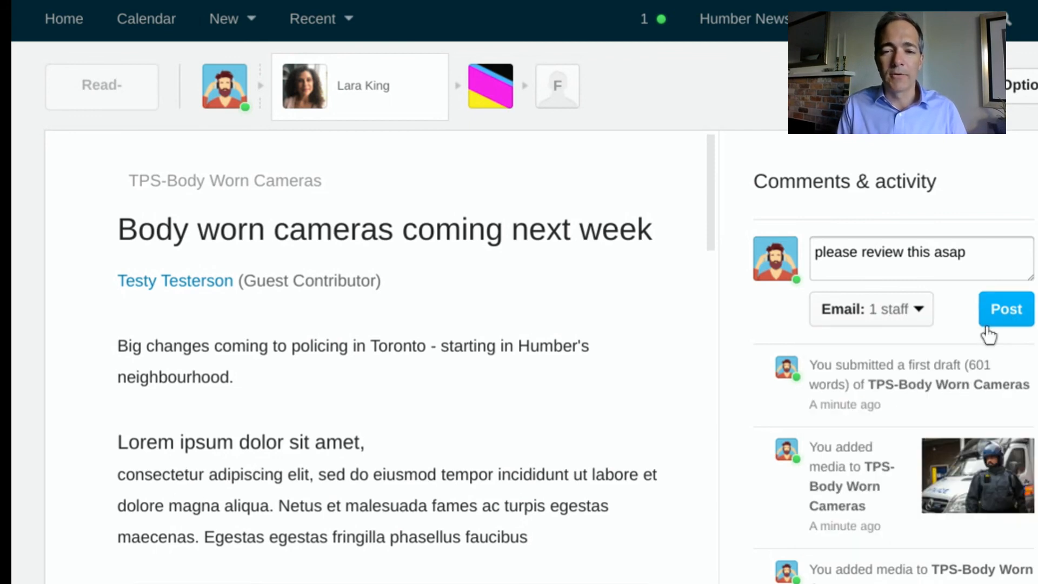